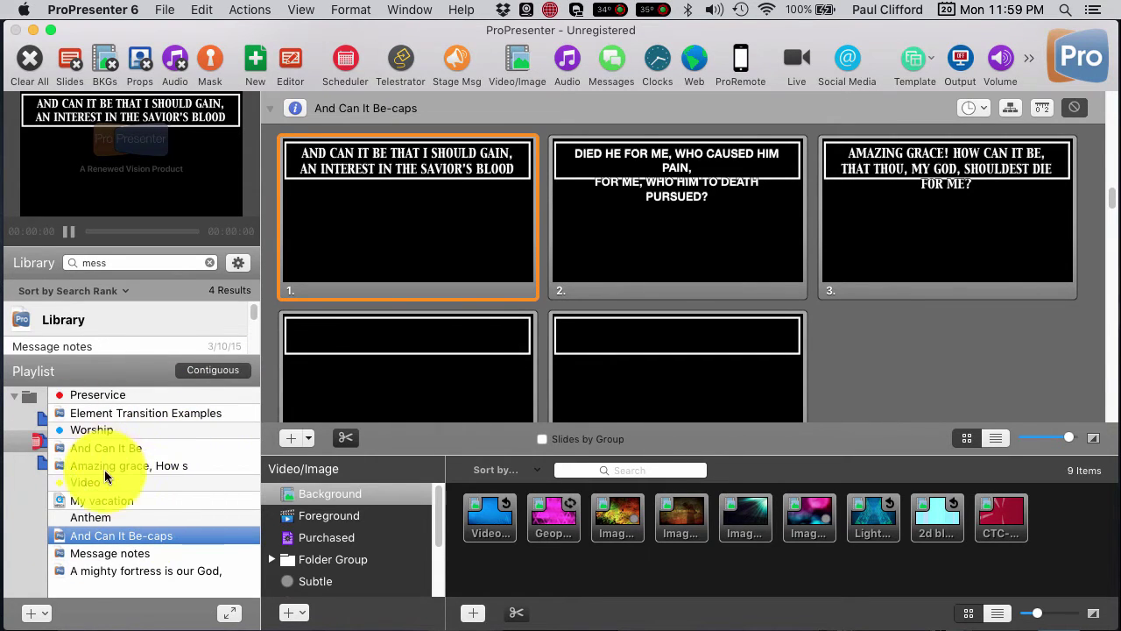
Step: View the Preservice, Worship and Video sections of the playlist, and turn off its contiguous display
click(110, 394)
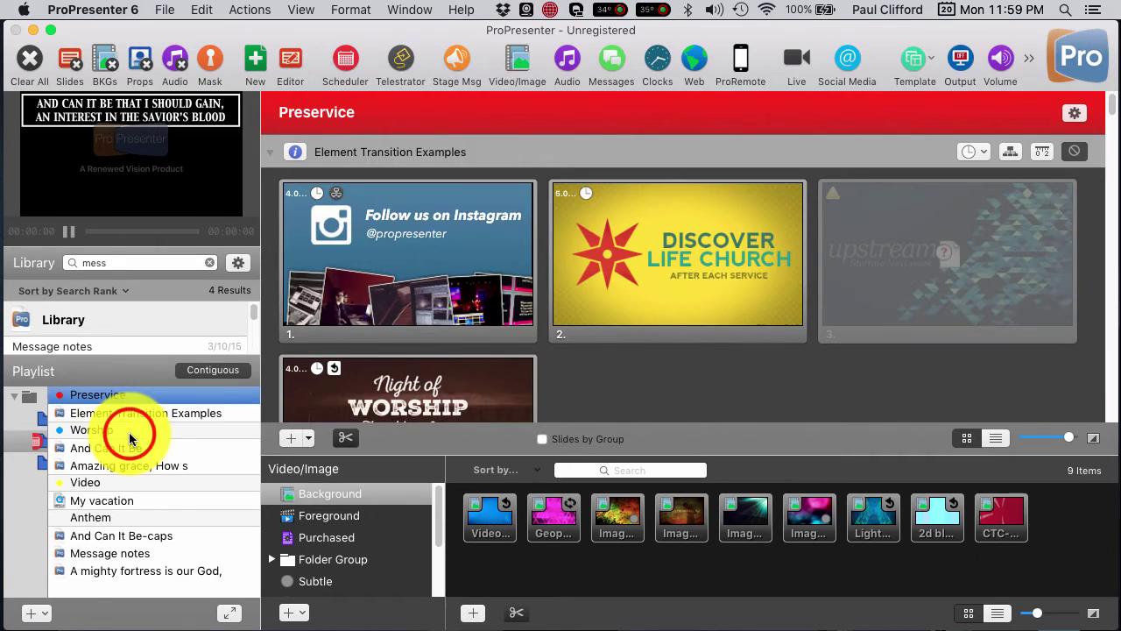
click(130, 430)
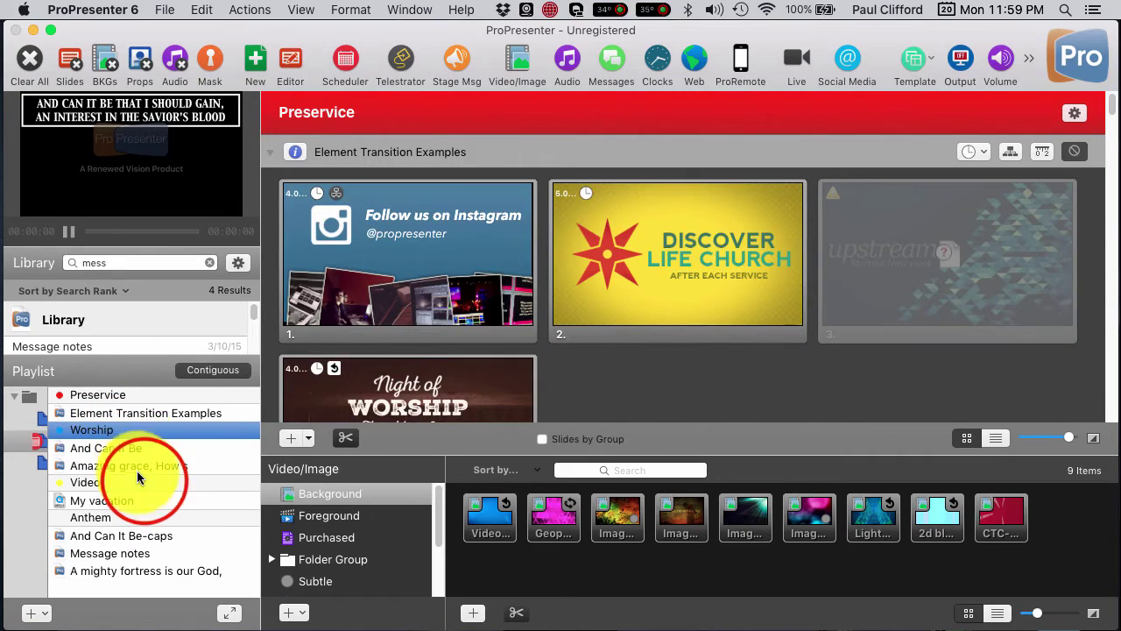
click(143, 480)
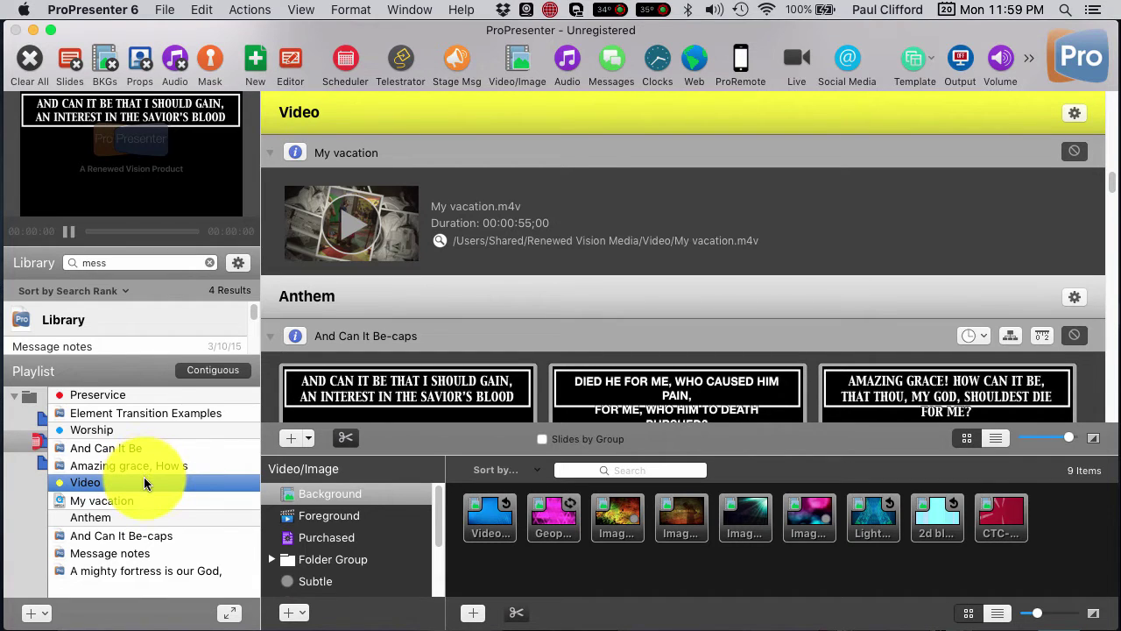
click(216, 371)
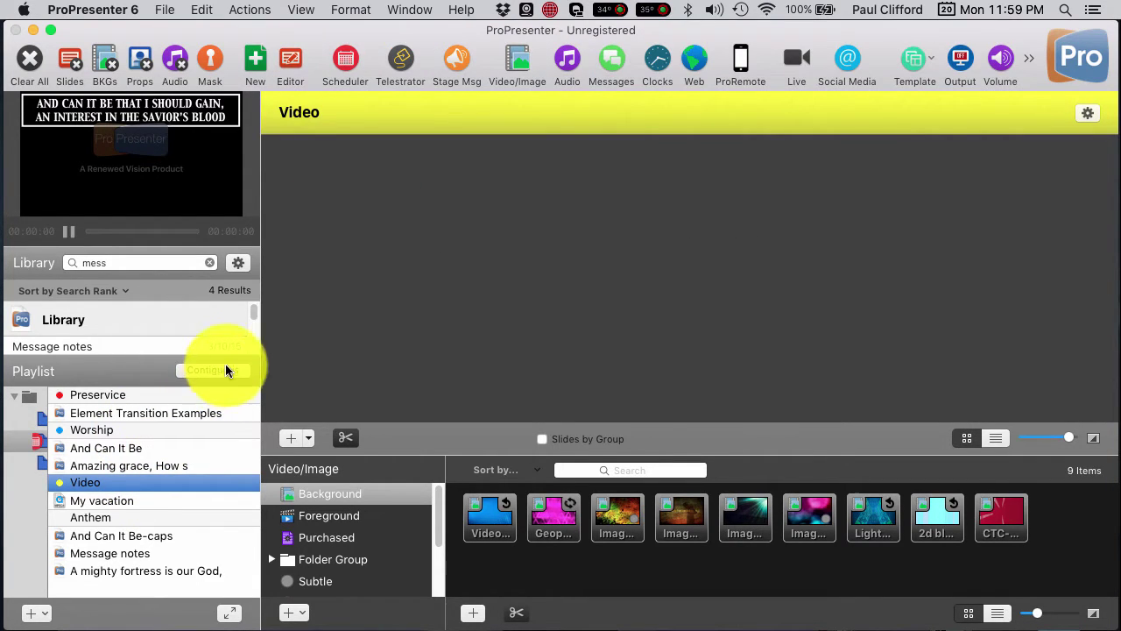
Step: Examine the Element Transition Examples item and the Preservice, Worship, Video and Anthem headers one by one in the non-contiguous playlist
click(141, 403)
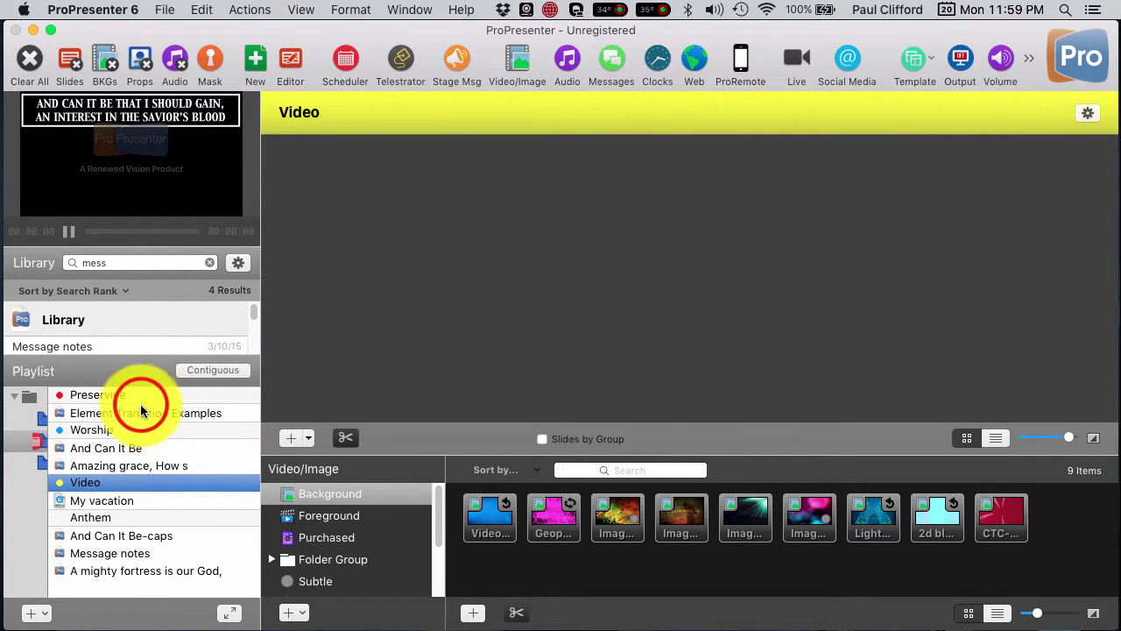
drag(140, 409, 141, 404)
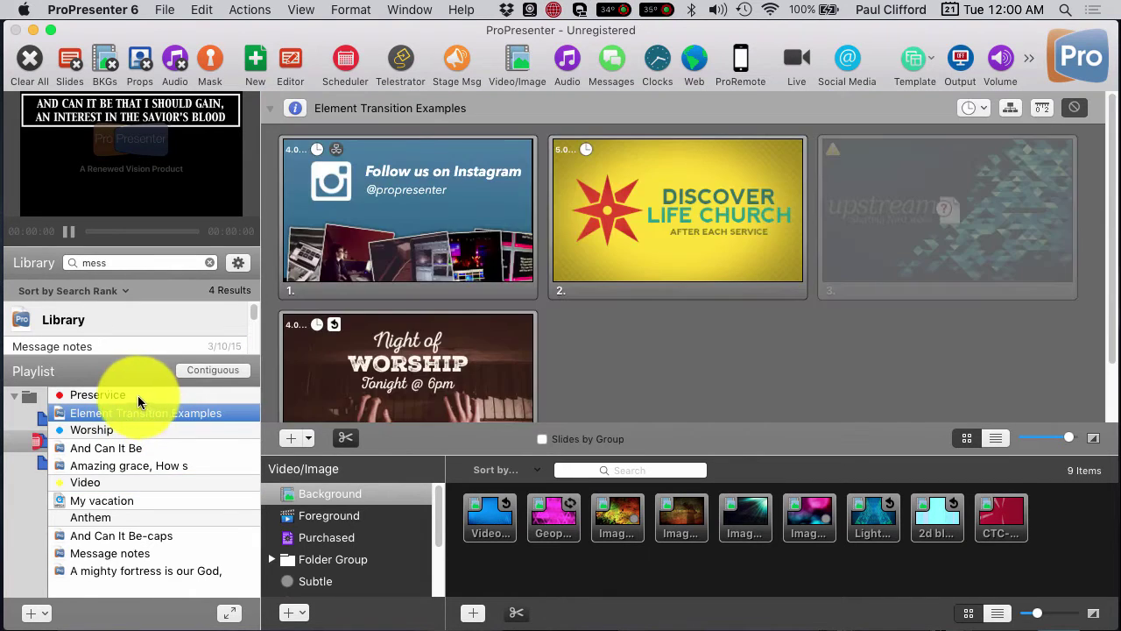
click(138, 397)
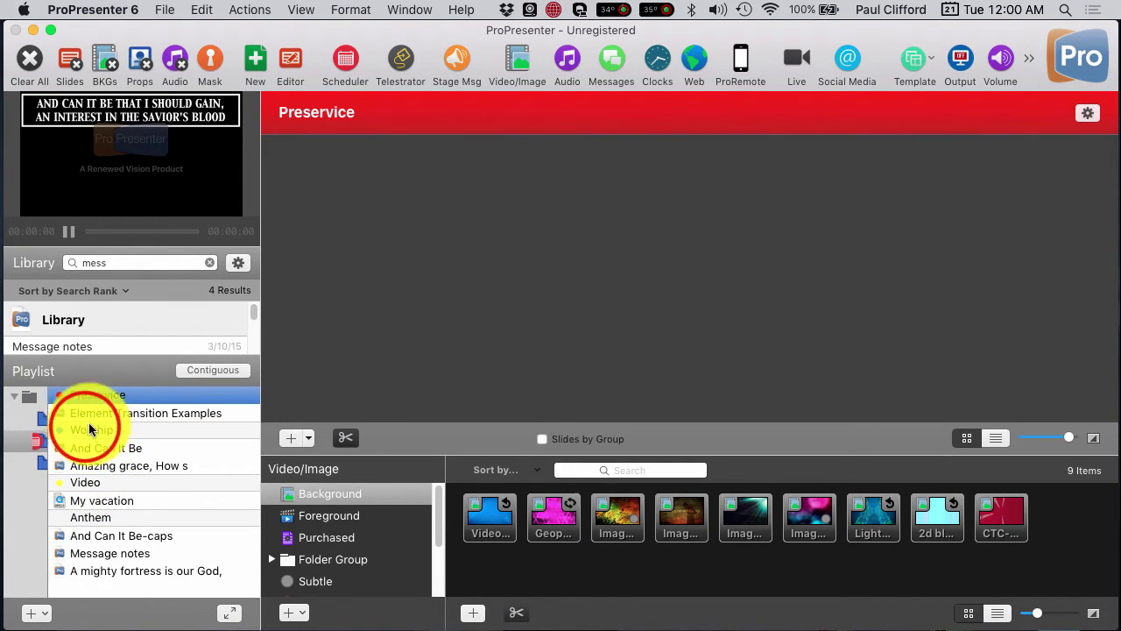
click(92, 431)
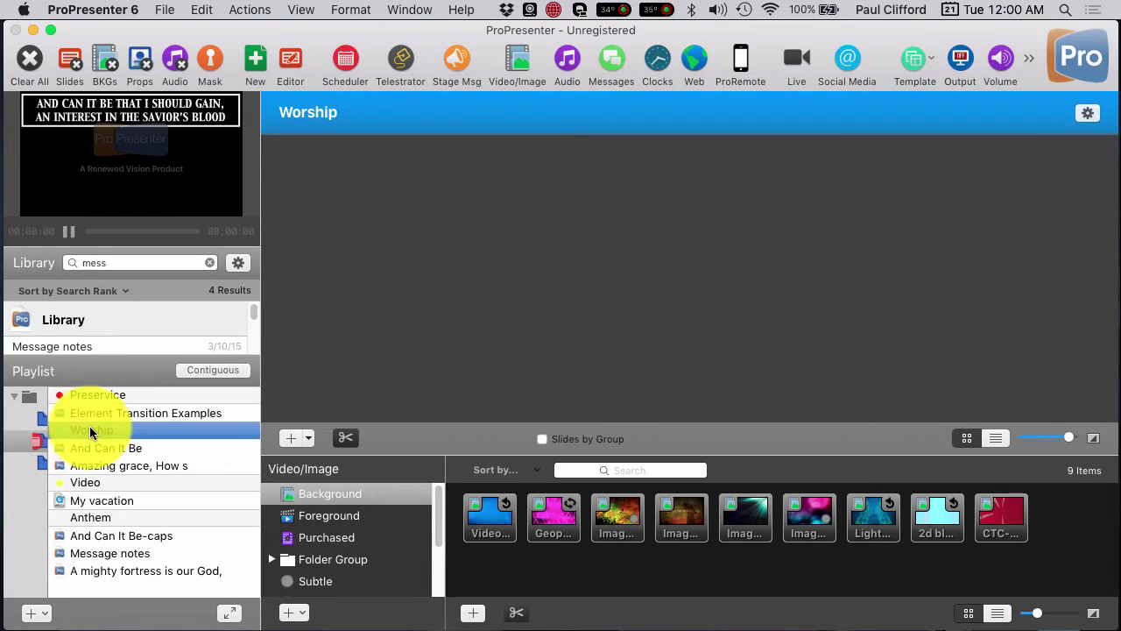
click(103, 484)
drag(103, 487, 104, 489)
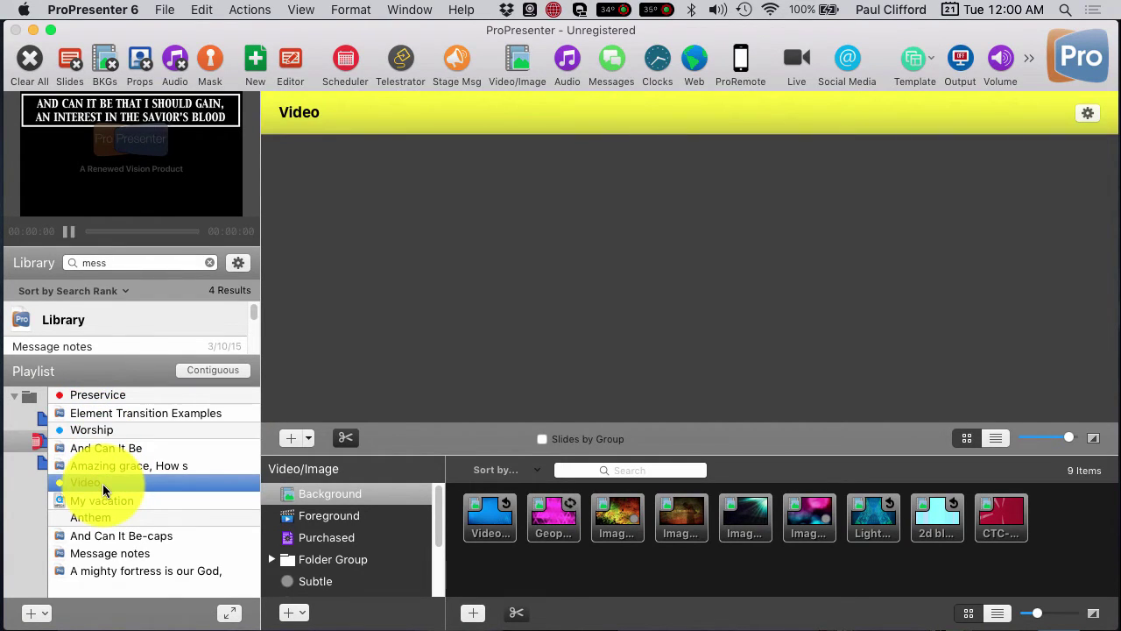
click(129, 519)
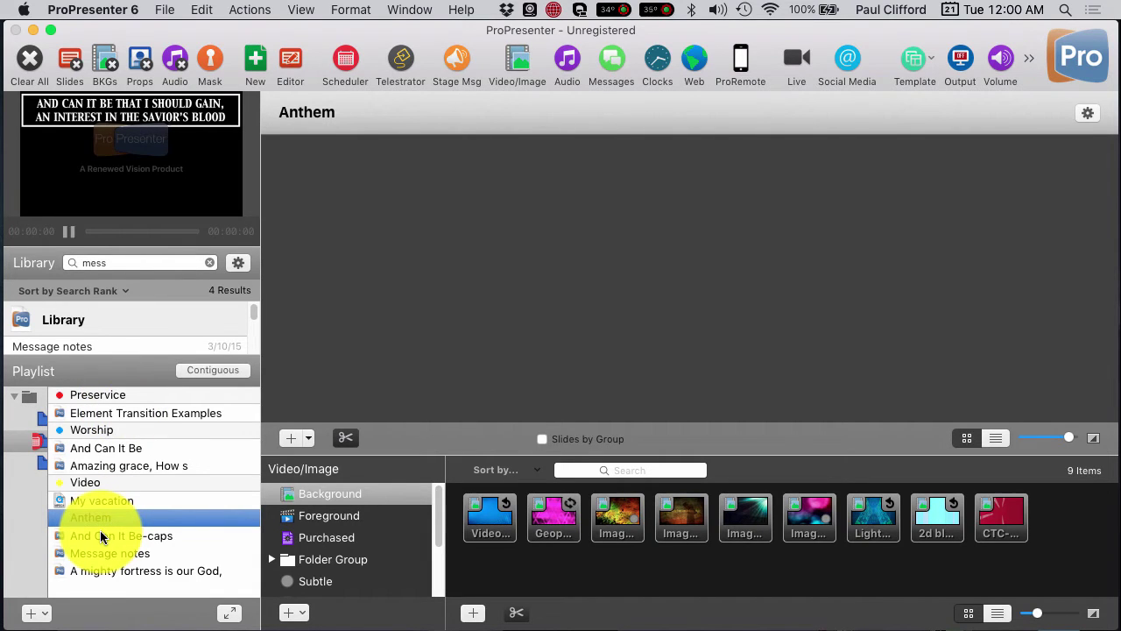
click(135, 397)
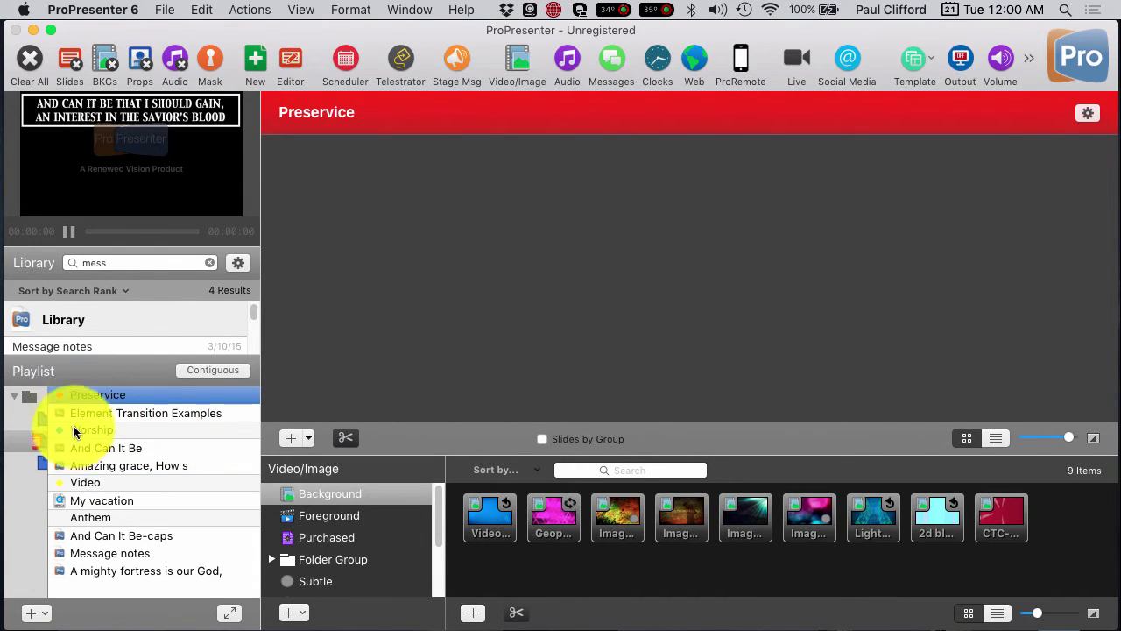
click(115, 517)
drag(116, 522, 116, 522)
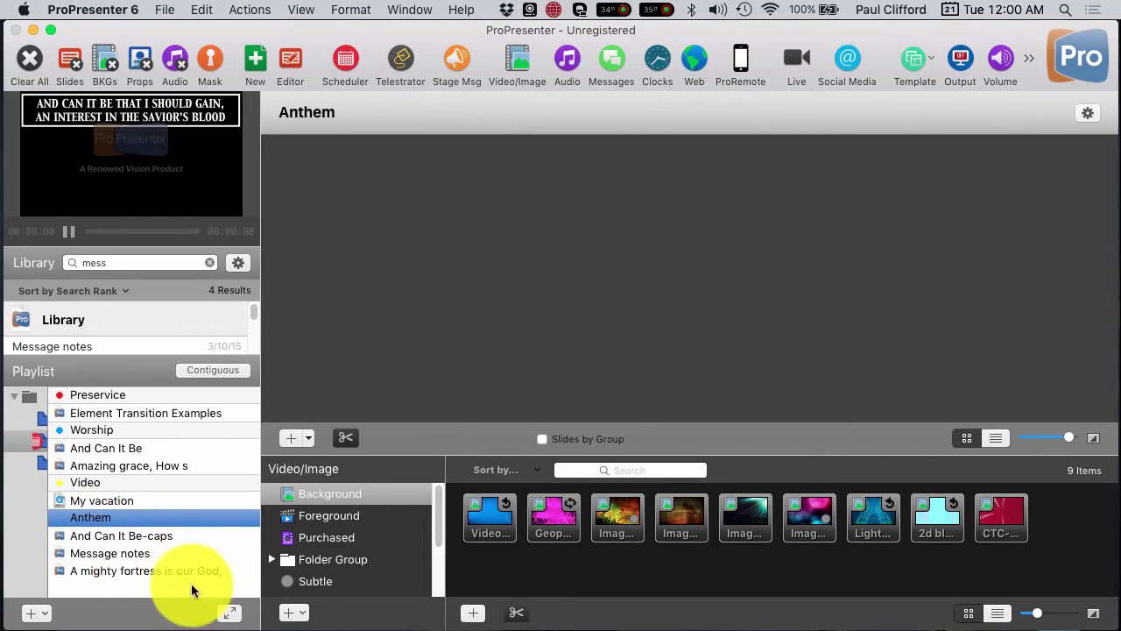
Step: Shorten the main window slightly by raising its lower edge
drag(353, 623, 351, 610)
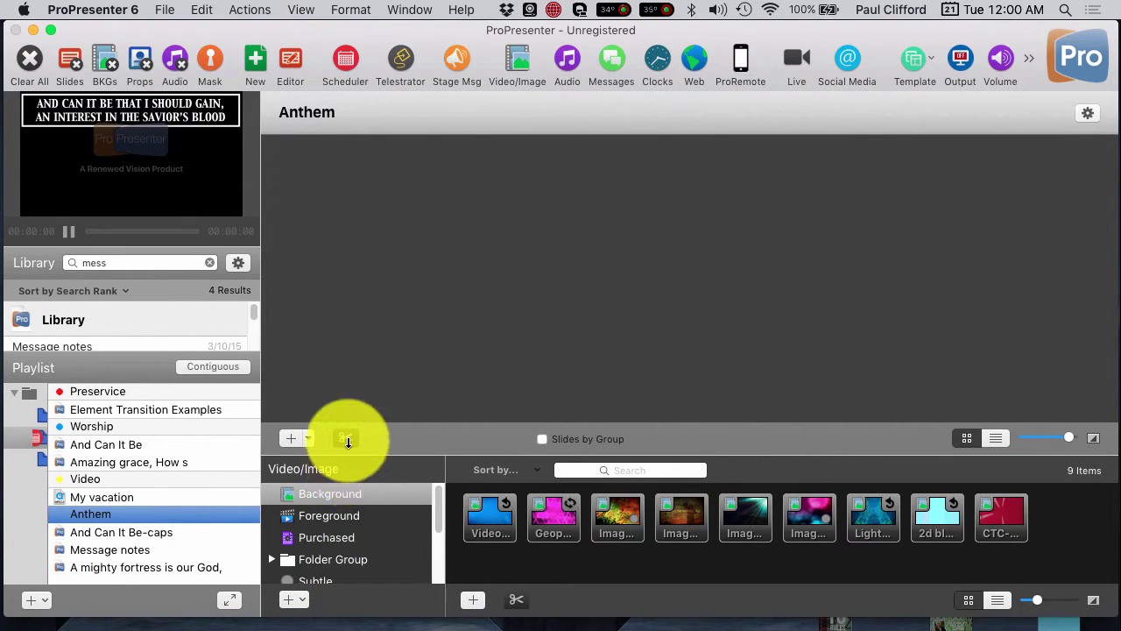
click(46, 603)
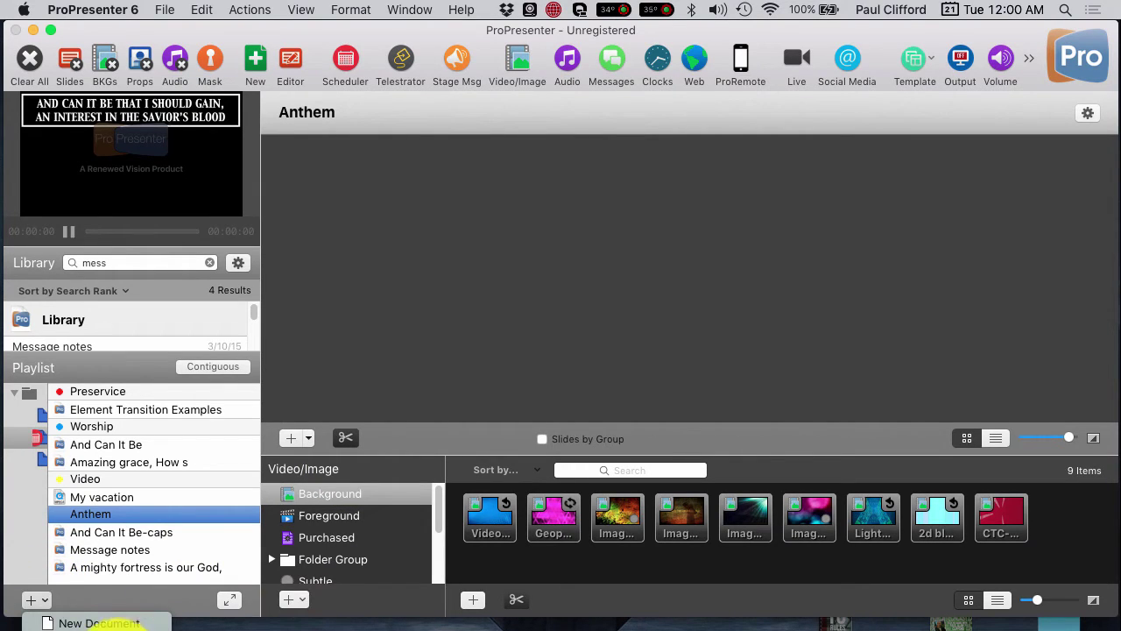
key(Escape)
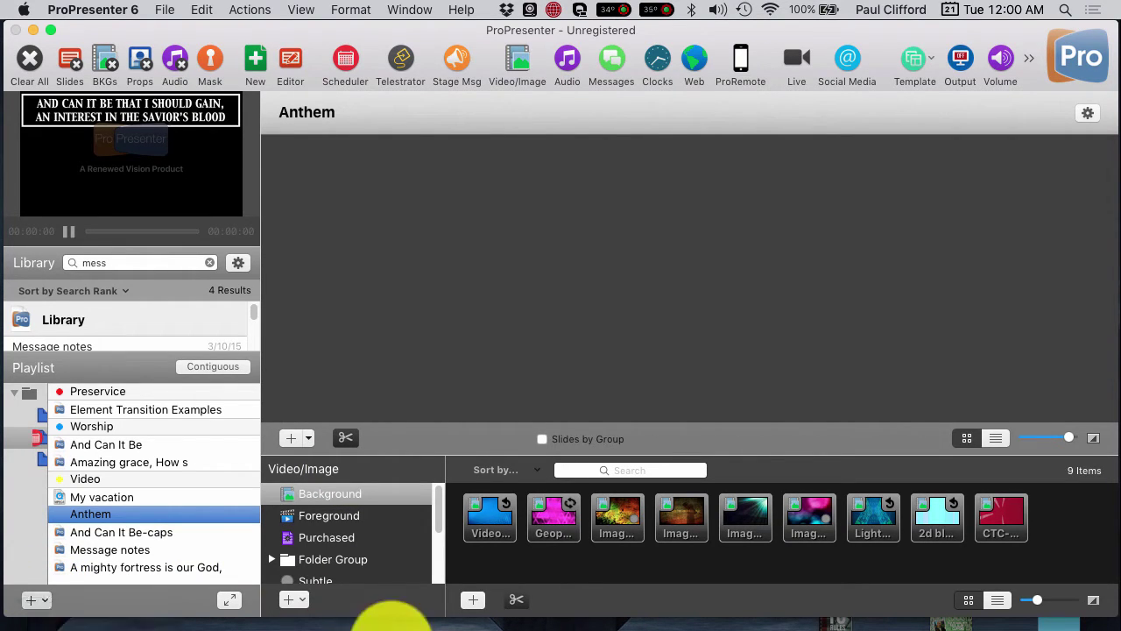
click(533, 620)
click(466, 35)
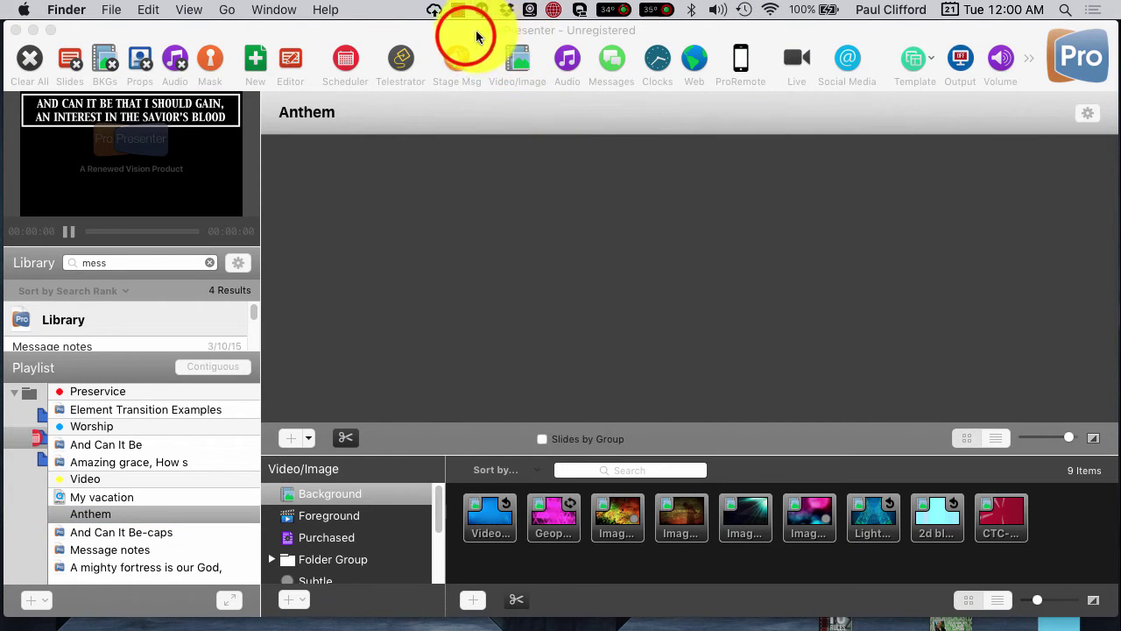
drag(464, 30, 804, 7)
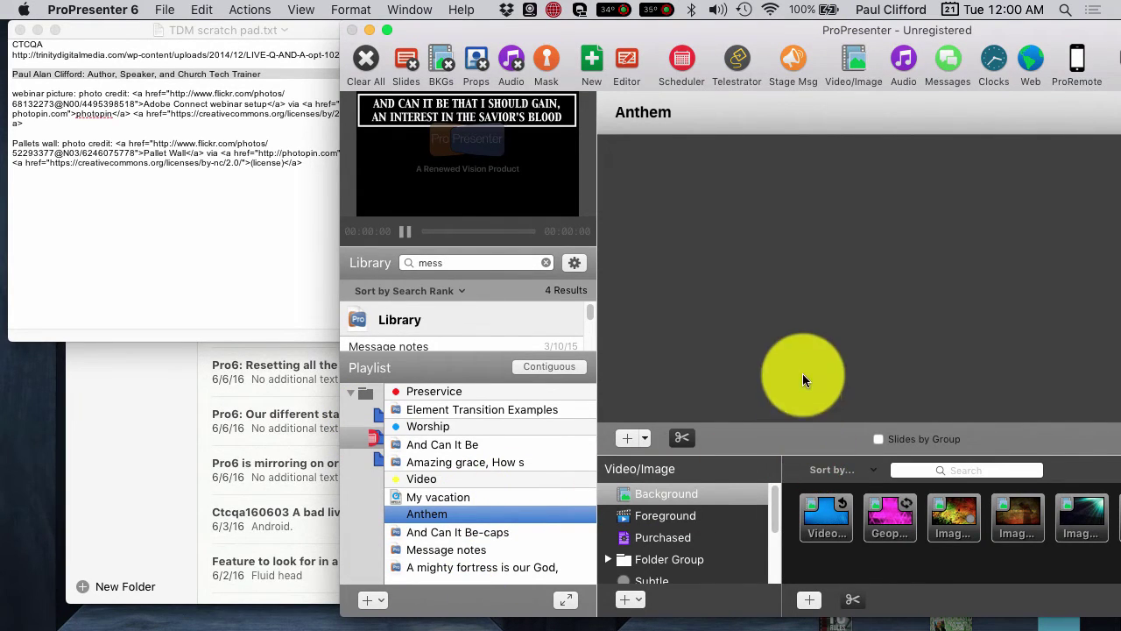
drag(797, 30, 467, 10)
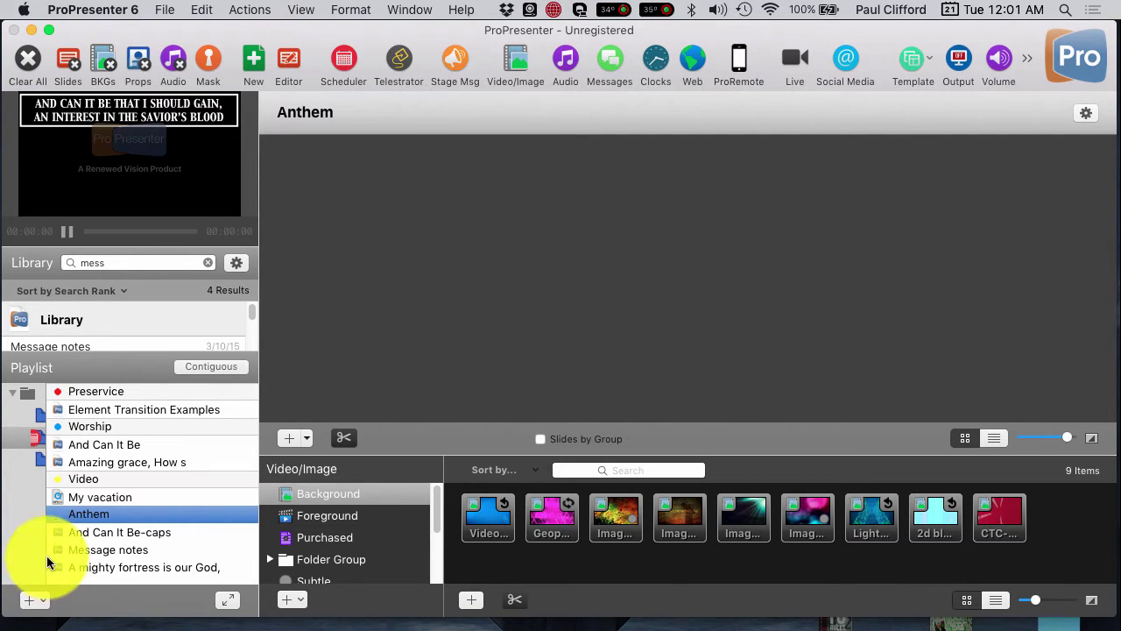
Step: Widen the column of playlist names until they are readable, and enlarge the library list above the playlist
drag(45, 553, 120, 531)
drag(124, 351, 127, 404)
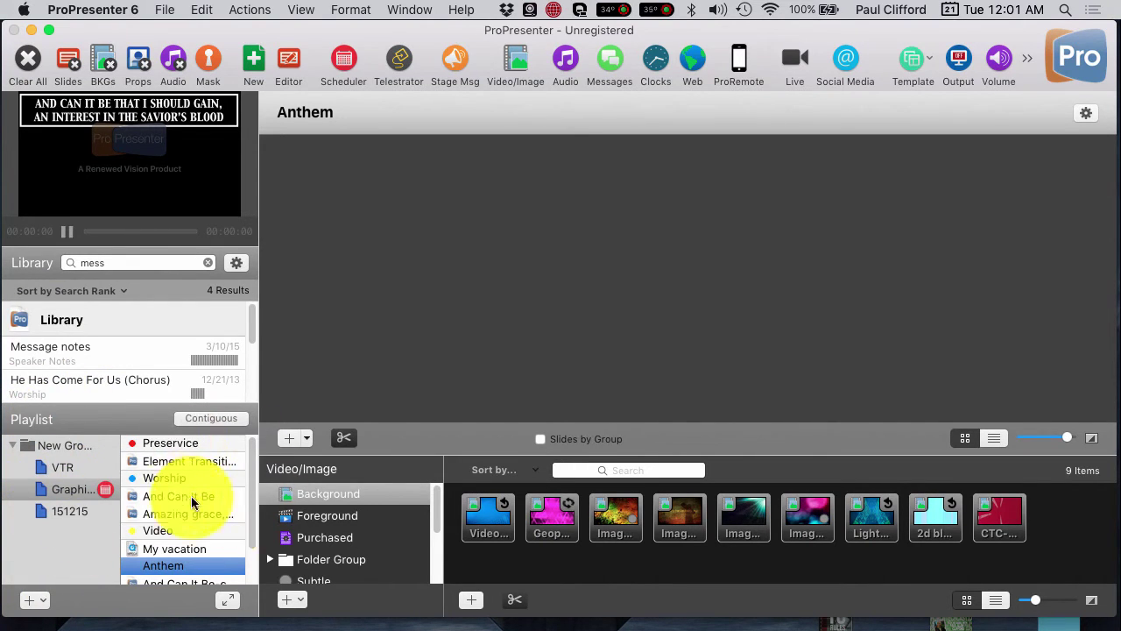
Step: Add a new header to the playlist and place it between And Can It Be-caps and Message notes
click(42, 601)
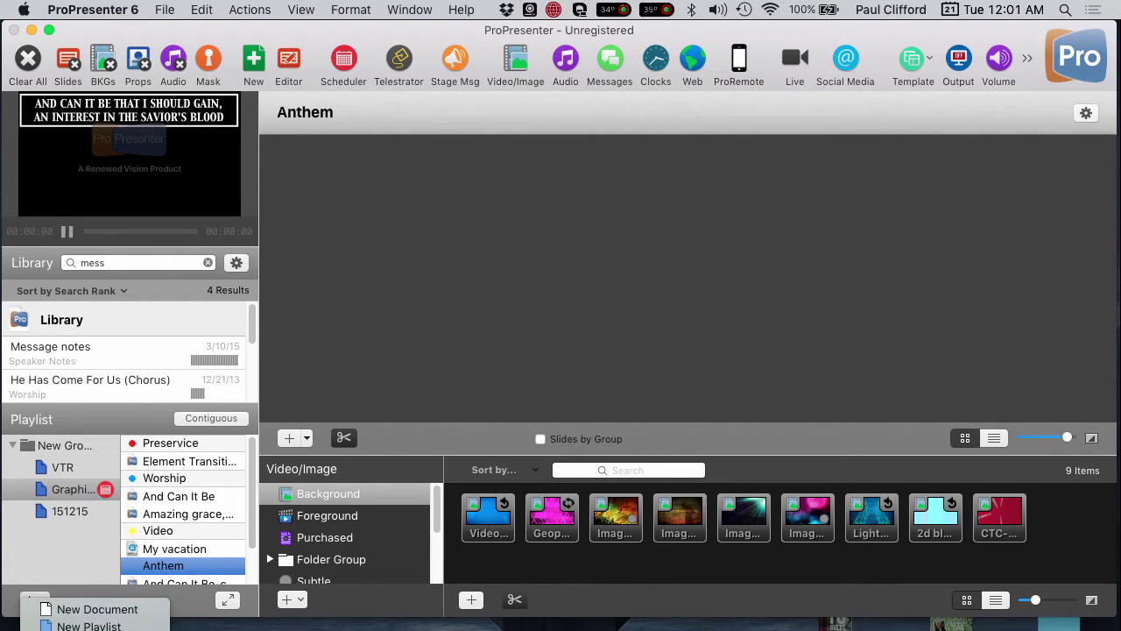
click(105, 629)
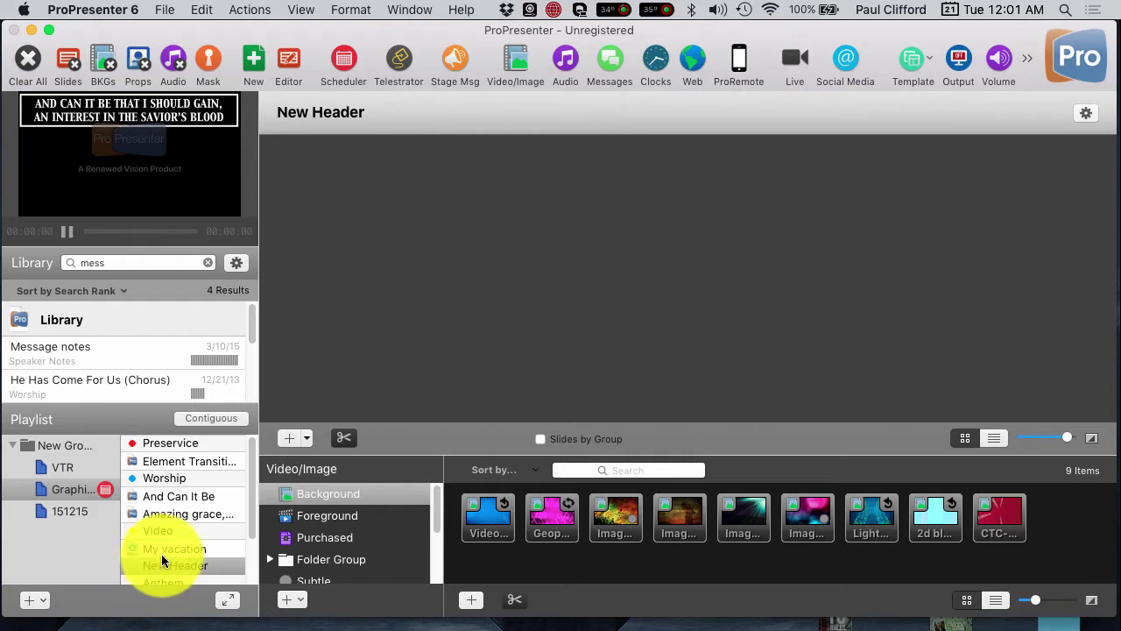
scroll(166, 551, down, 3)
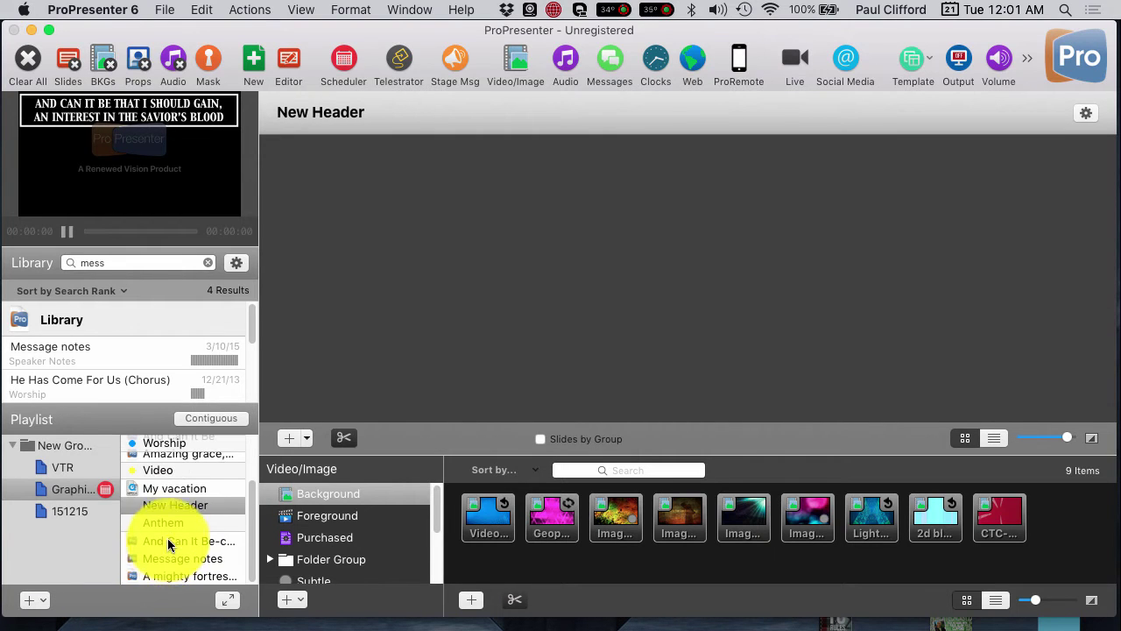
drag(175, 503, 169, 550)
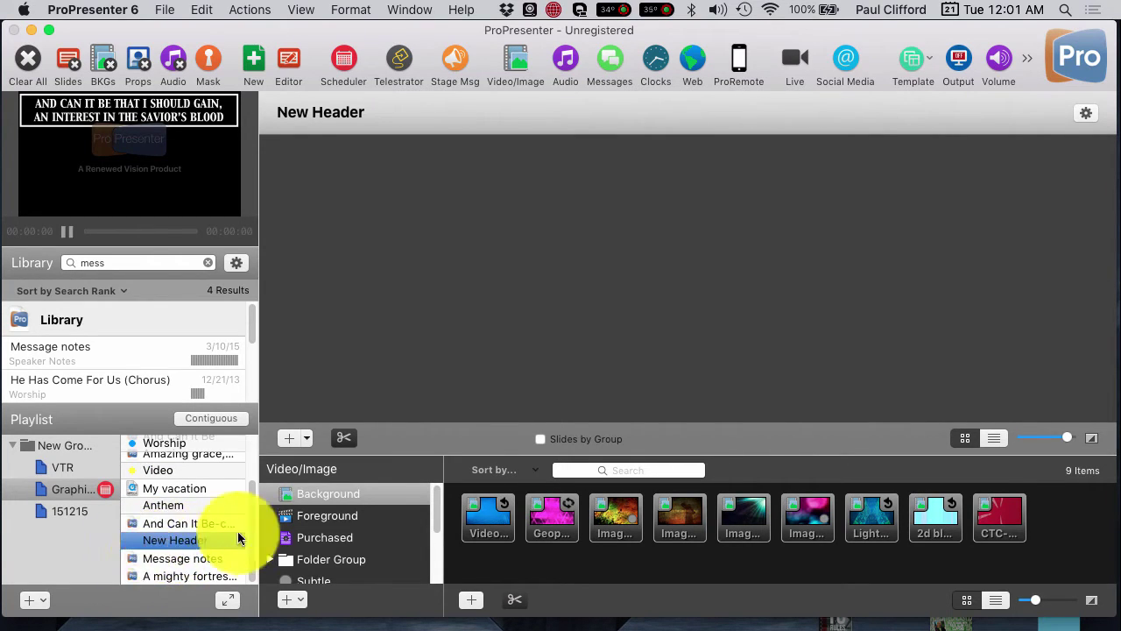
Step: Rename the new header as Message
click(159, 543)
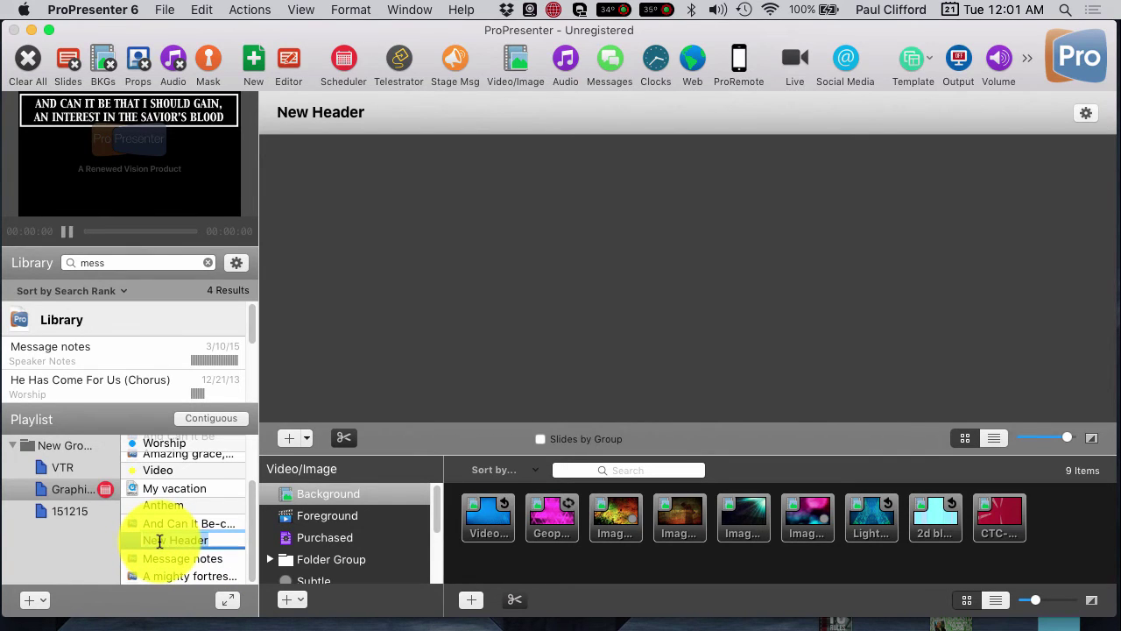
text(Message)
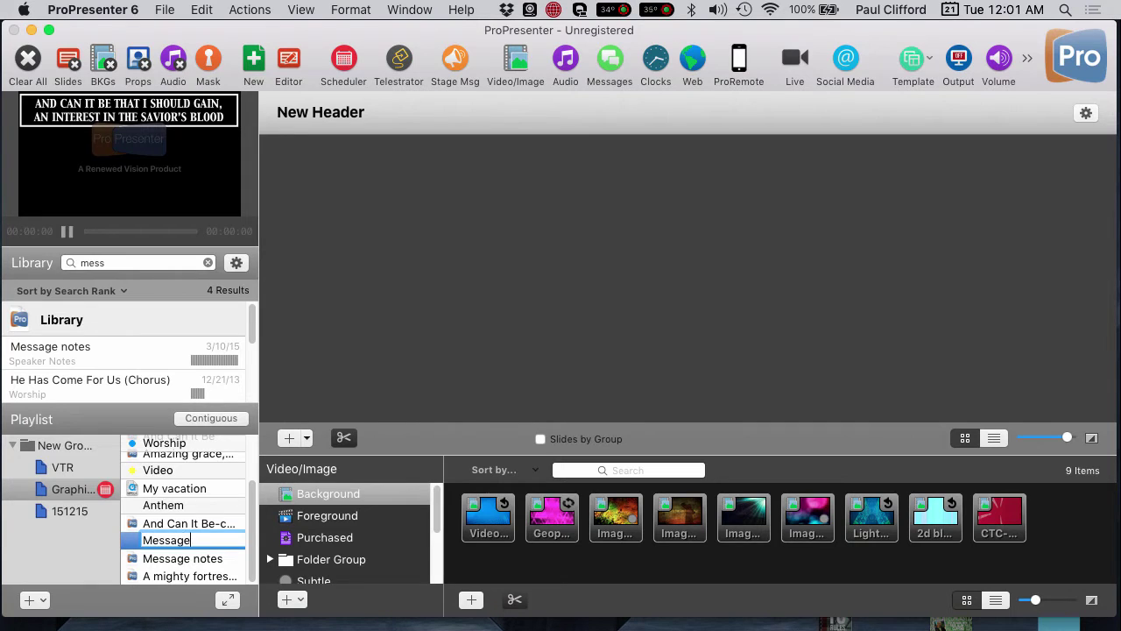
click(171, 508)
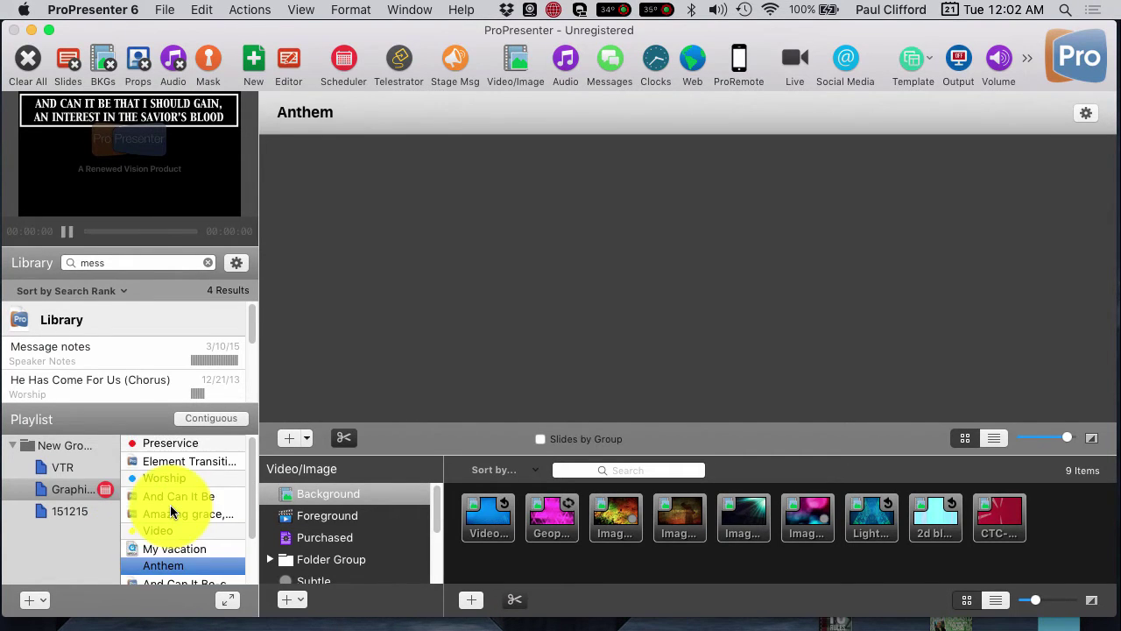
Step: Look at the Anthem header's name, color and timer settings, and close them without changing anything
click(170, 567)
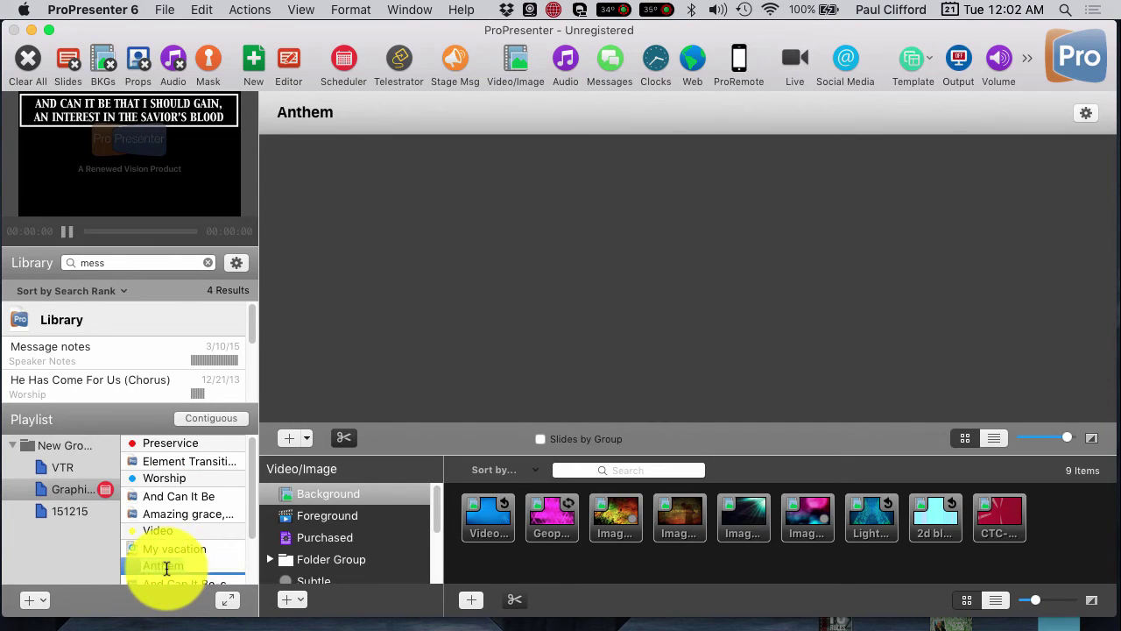
drag(166, 568, 171, 541)
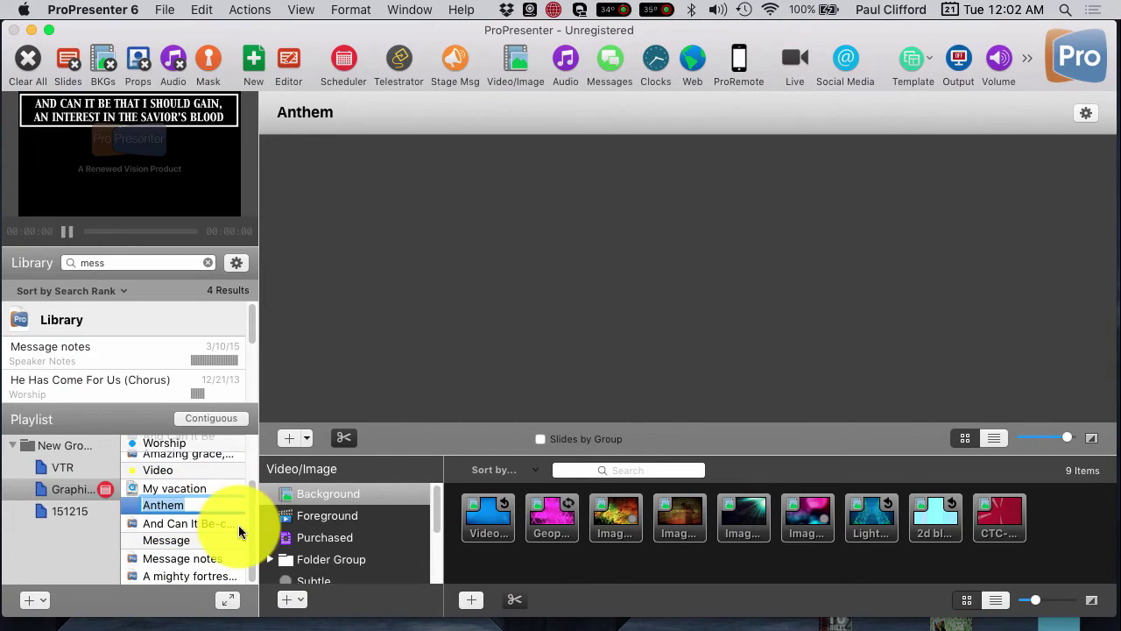
click(1086, 114)
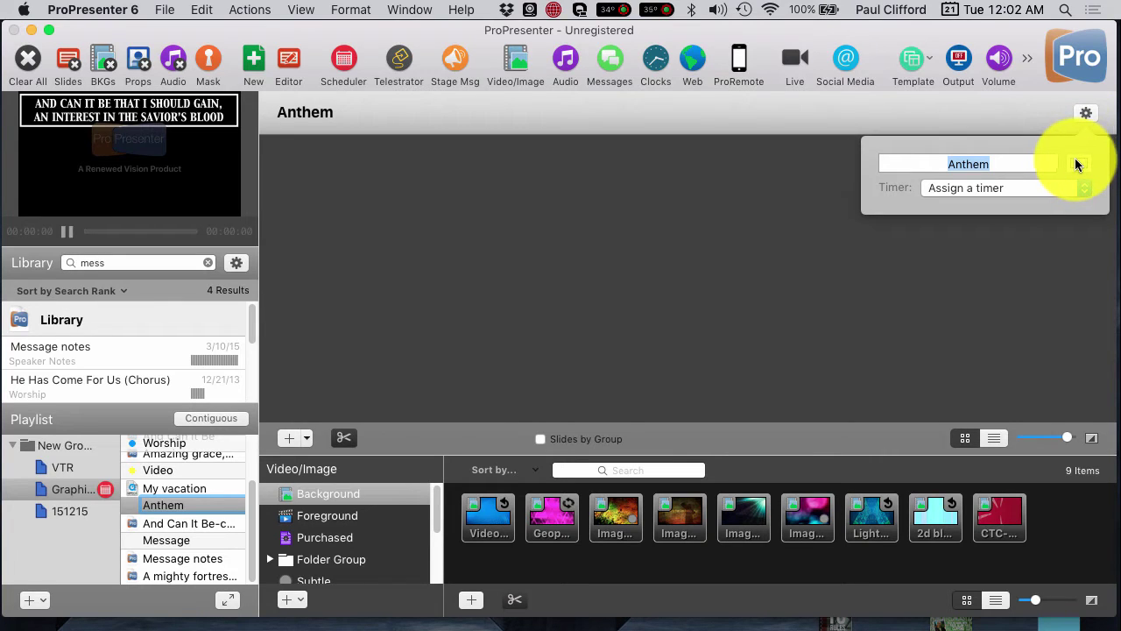
click(892, 275)
click(894, 270)
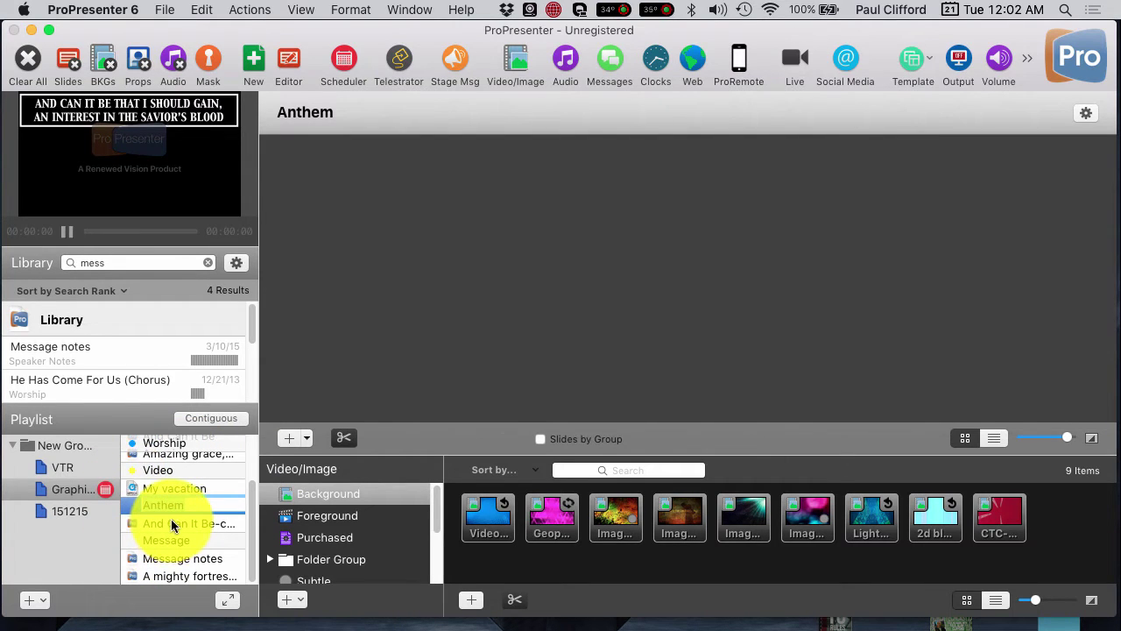
Step: End the Anthem header's name editing, view the My vacation item, and select the Anthem header again
scroll(172, 526, up, 3)
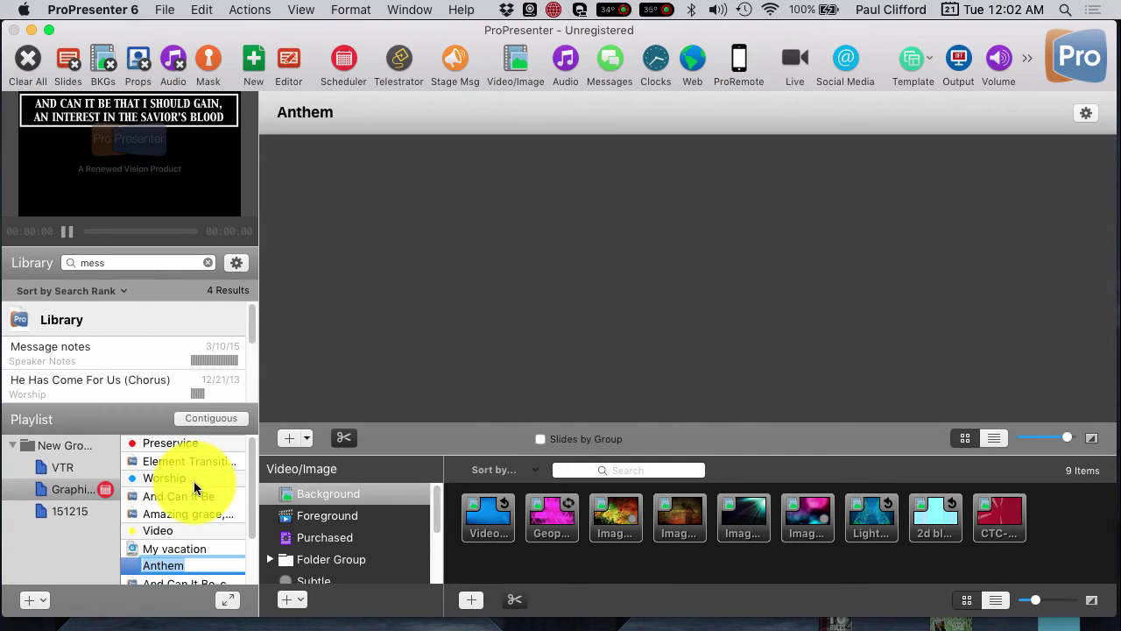
click(254, 520)
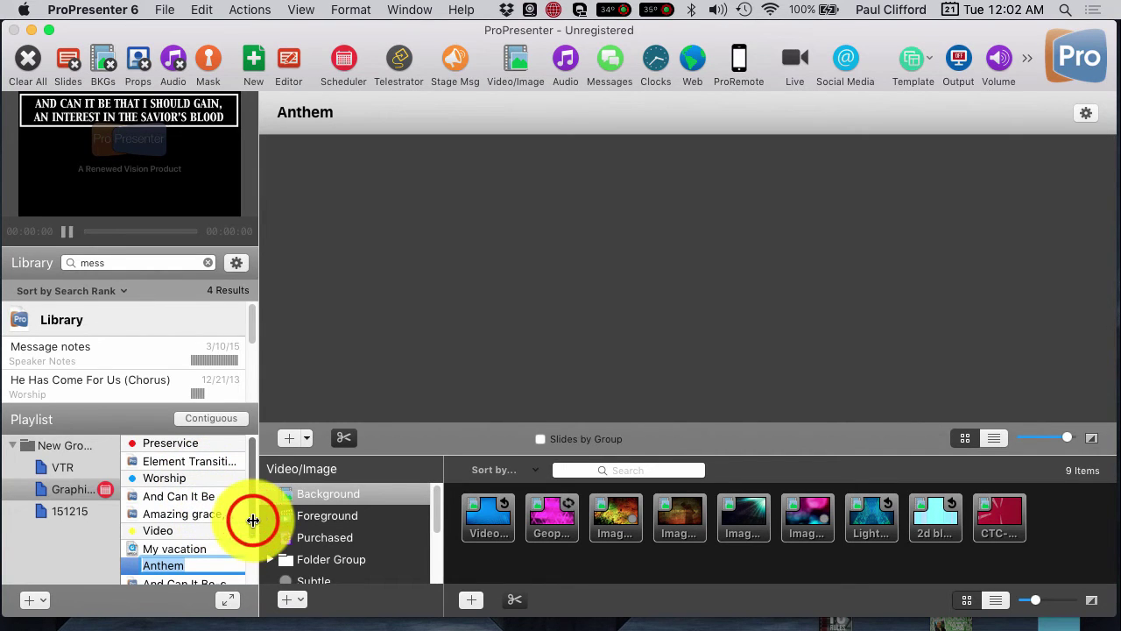
click(183, 557)
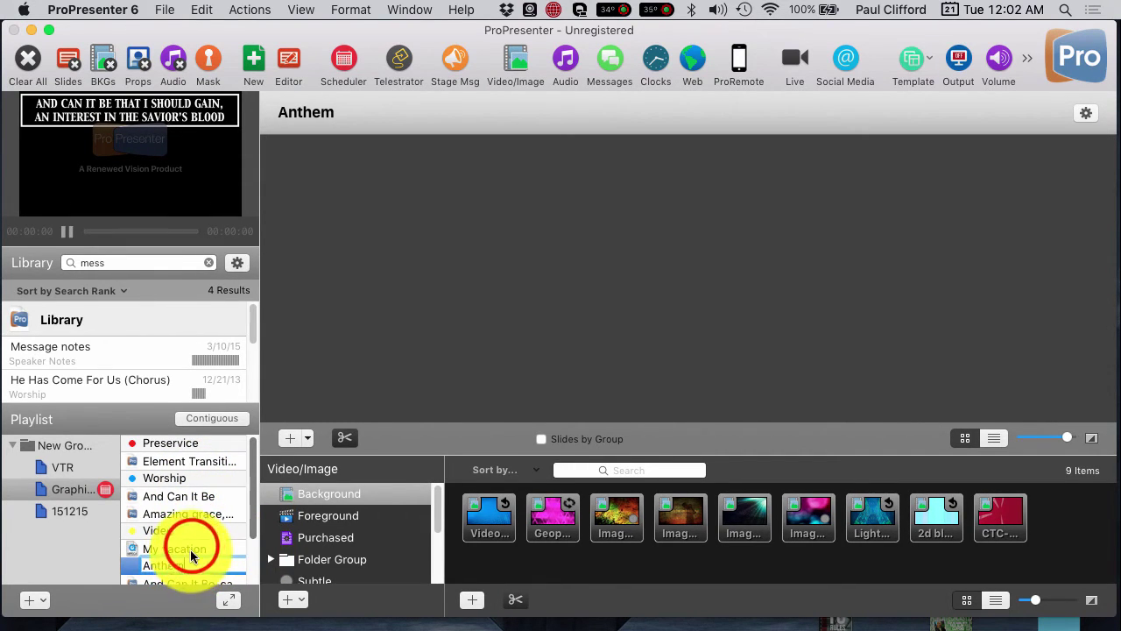
scroll(187, 563, down, 1)
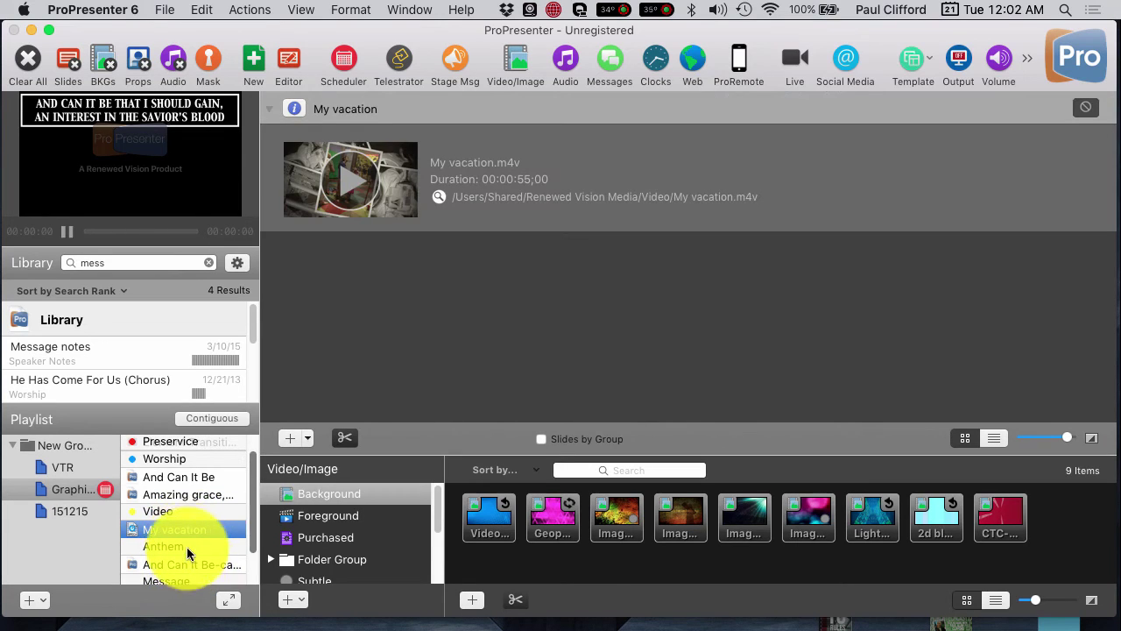
click(165, 541)
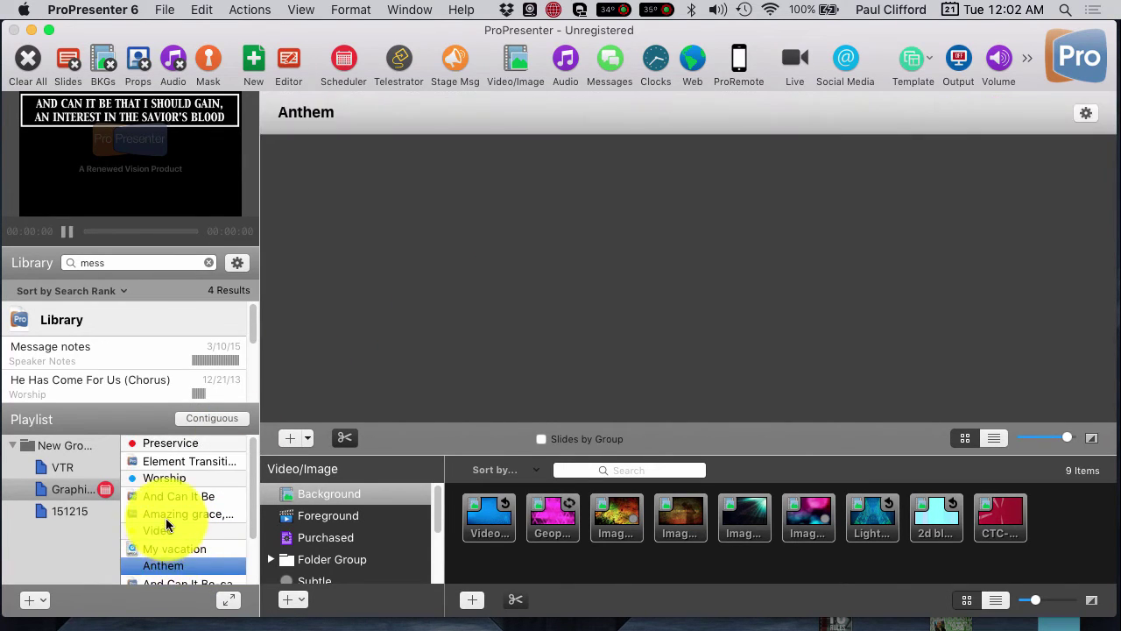
Step: Change the Anthem header's color to the pink Carnation and close the color picker
scroll(165, 522, down, 3)
right_click(167, 498)
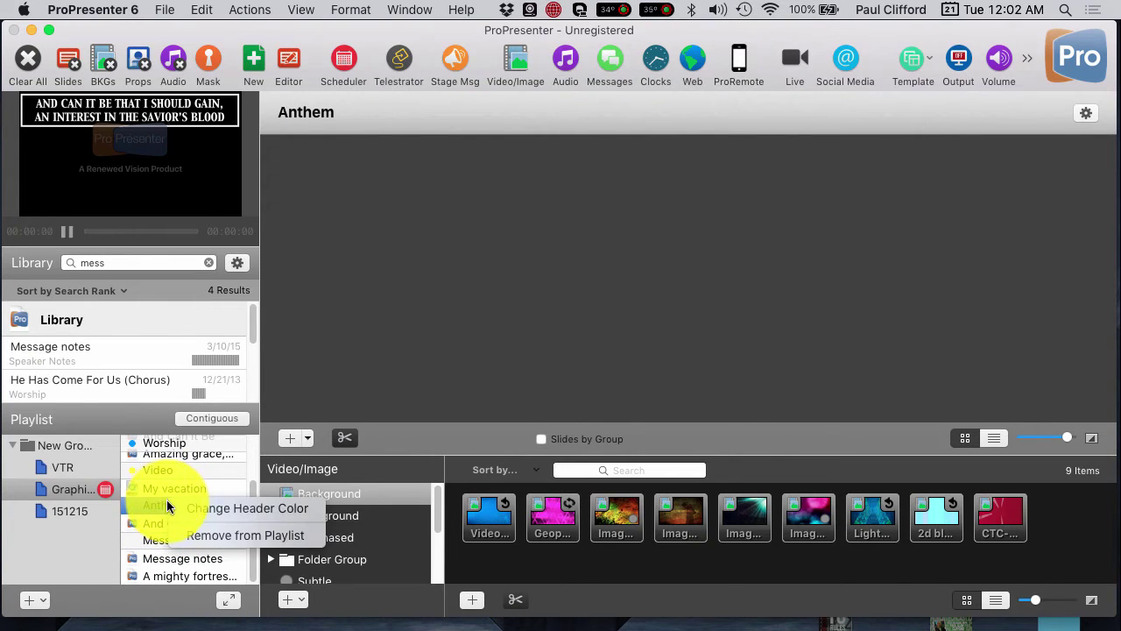
click(237, 508)
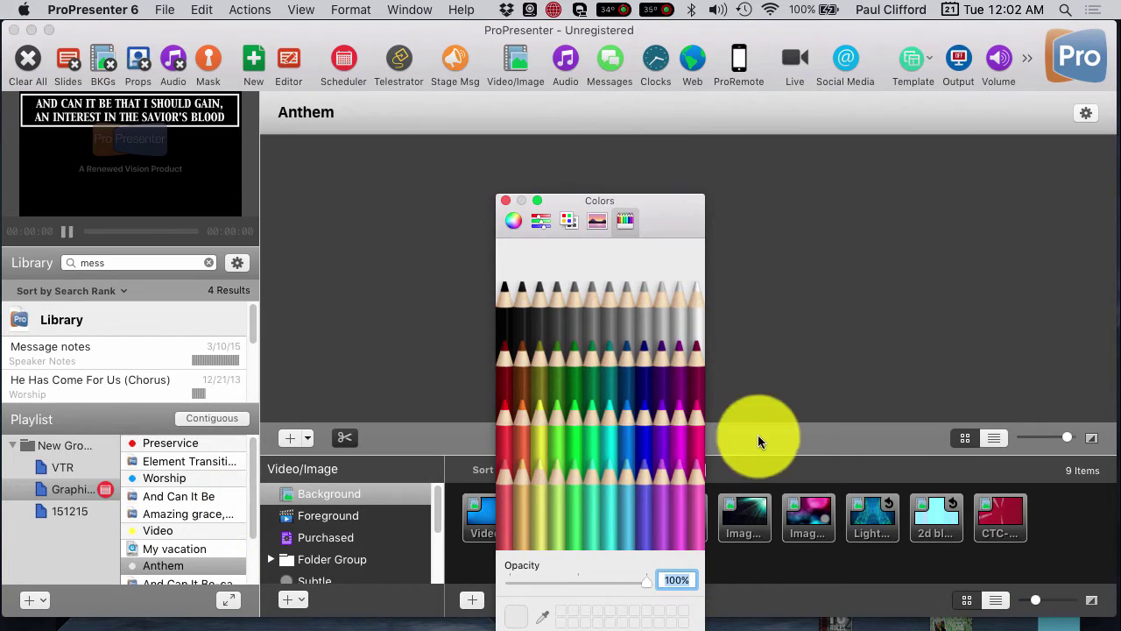
click(688, 468)
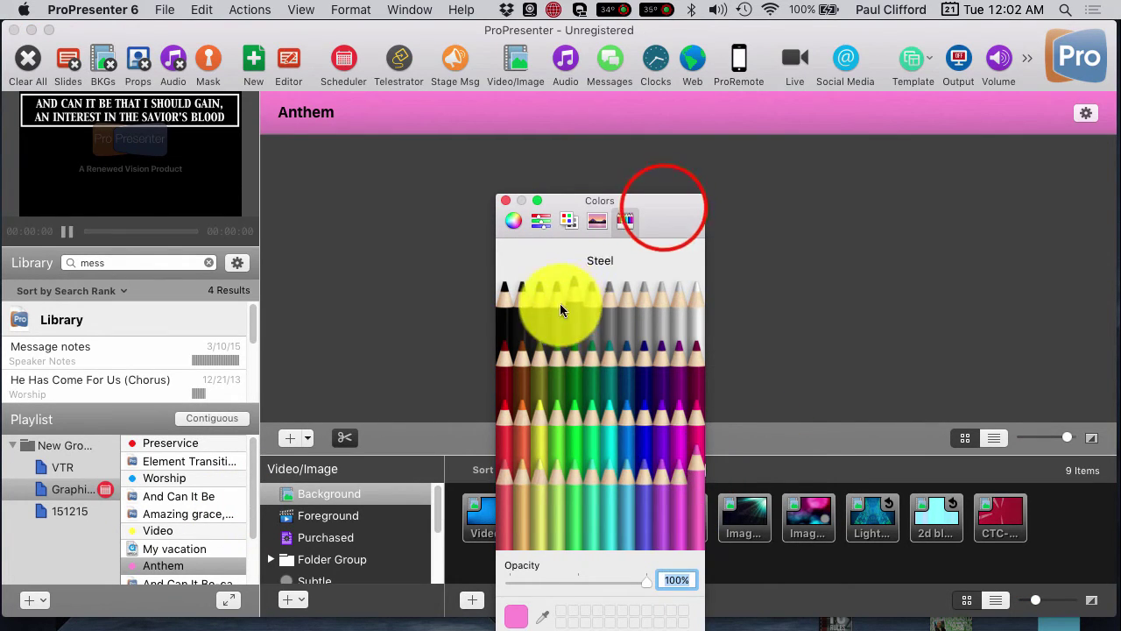
drag(664, 209, 651, 181)
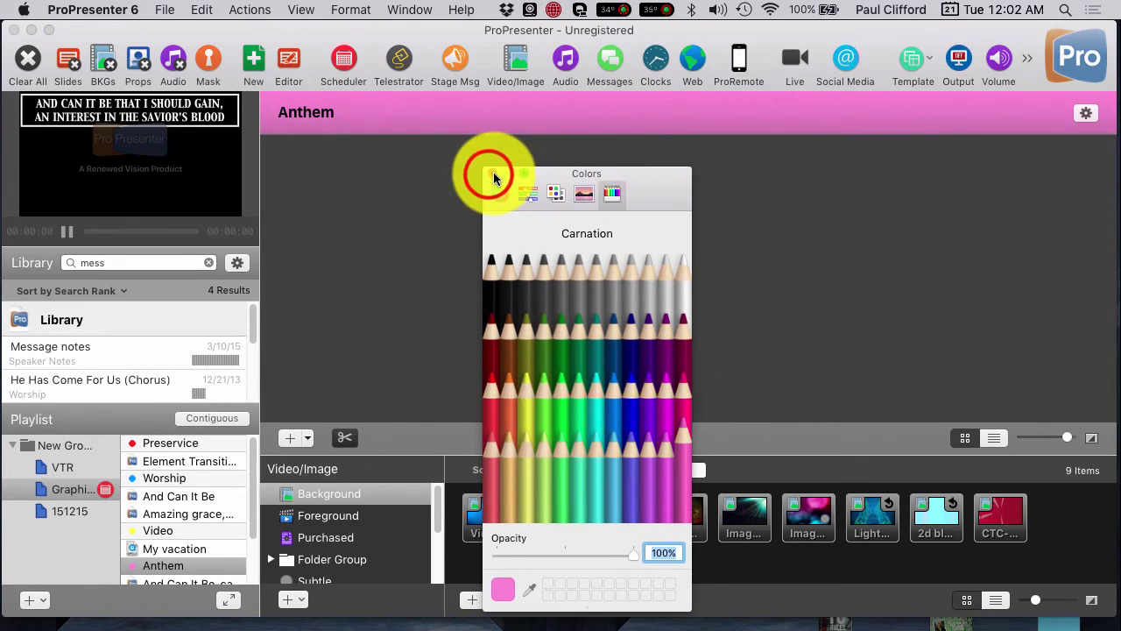
click(217, 431)
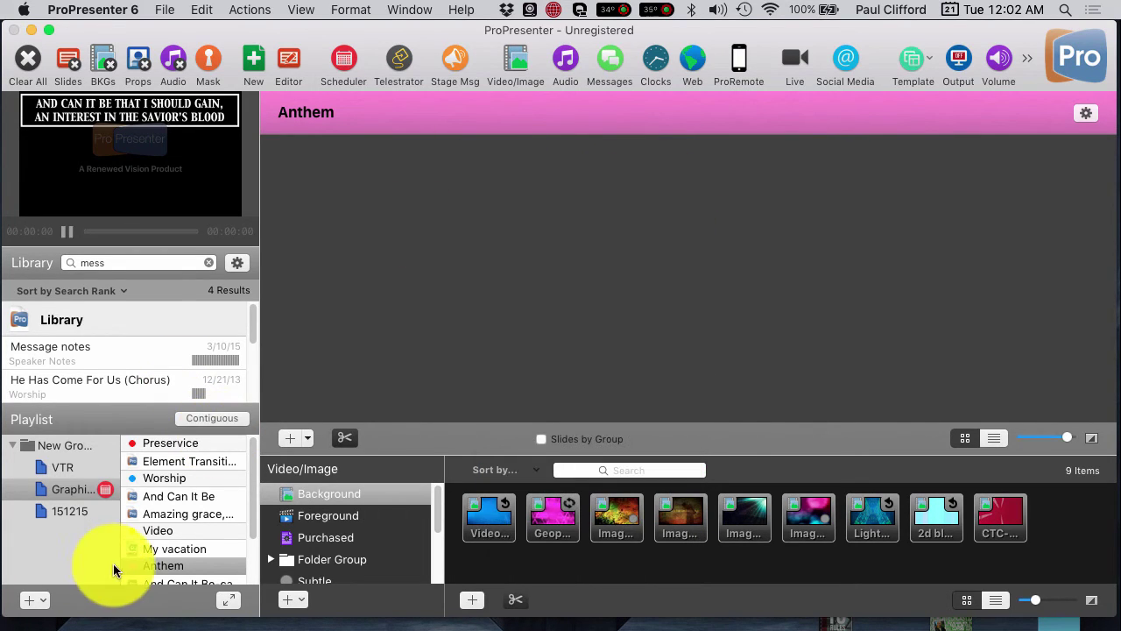
Step: Change the Message header's color to the purple Grape and close the color picker
scroll(132, 552, down, 3)
click(166, 539)
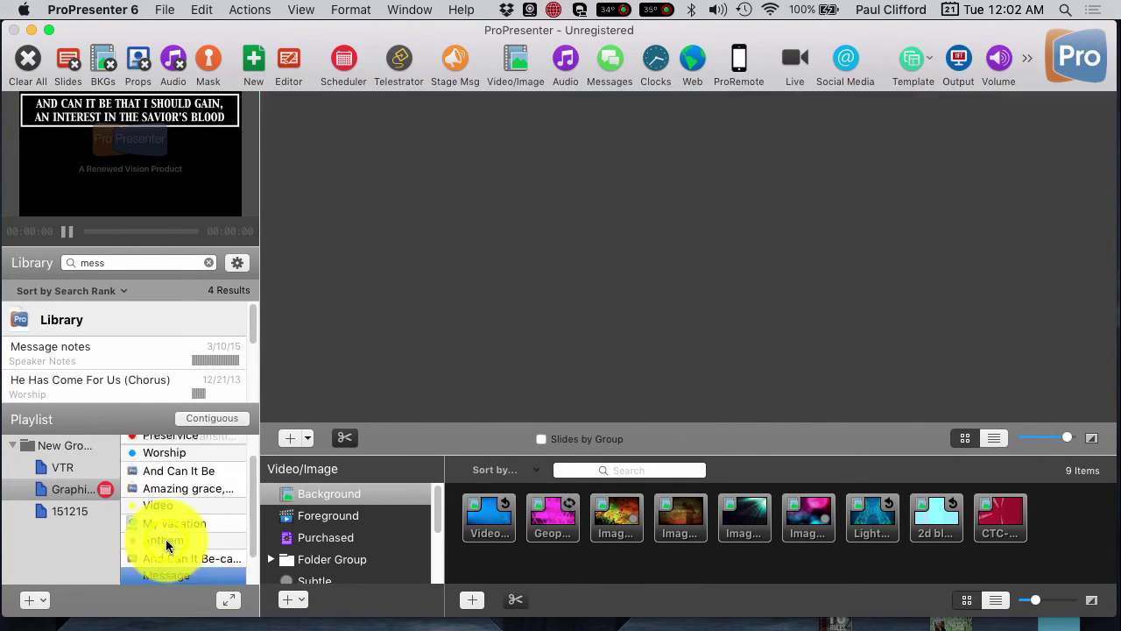
right_click(165, 539)
click(148, 592)
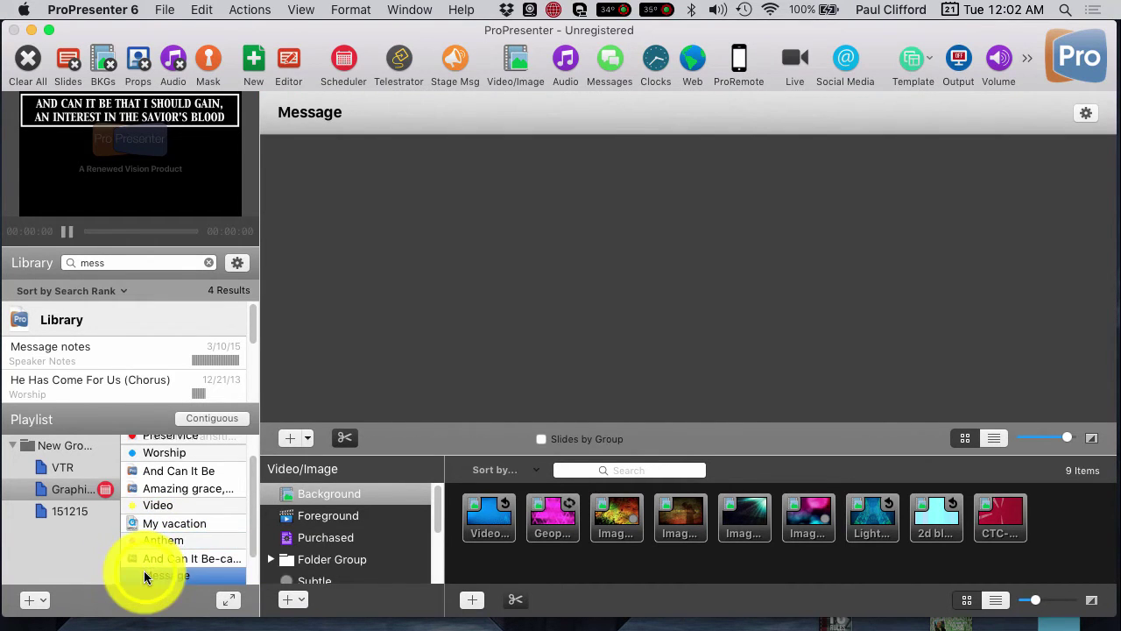
right_click(144, 570)
click(217, 579)
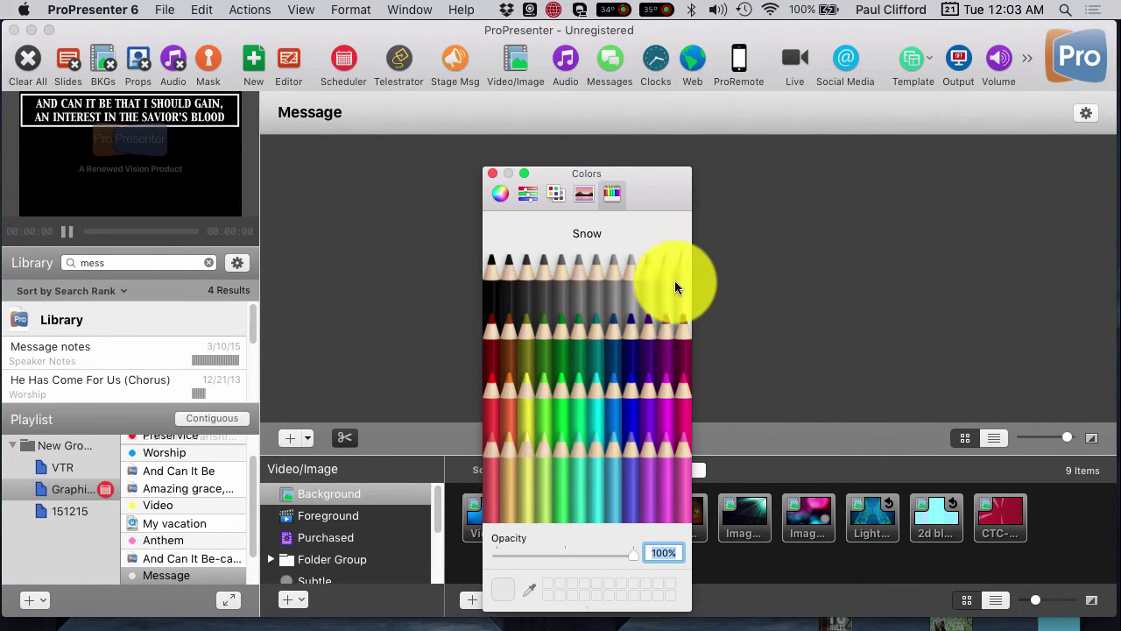
click(643, 326)
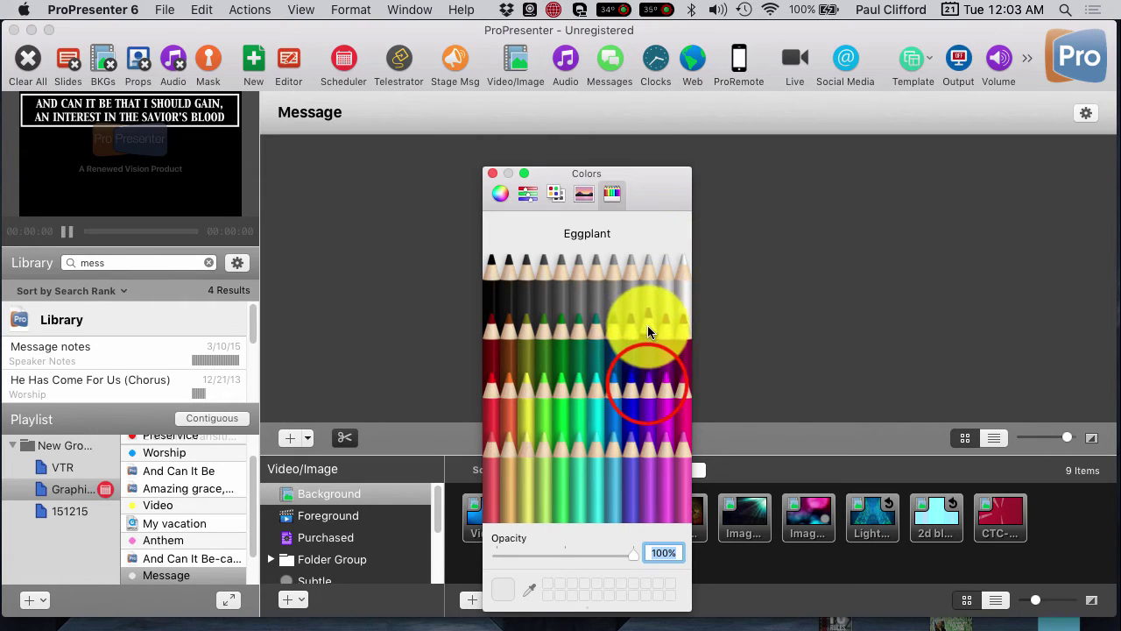
click(647, 382)
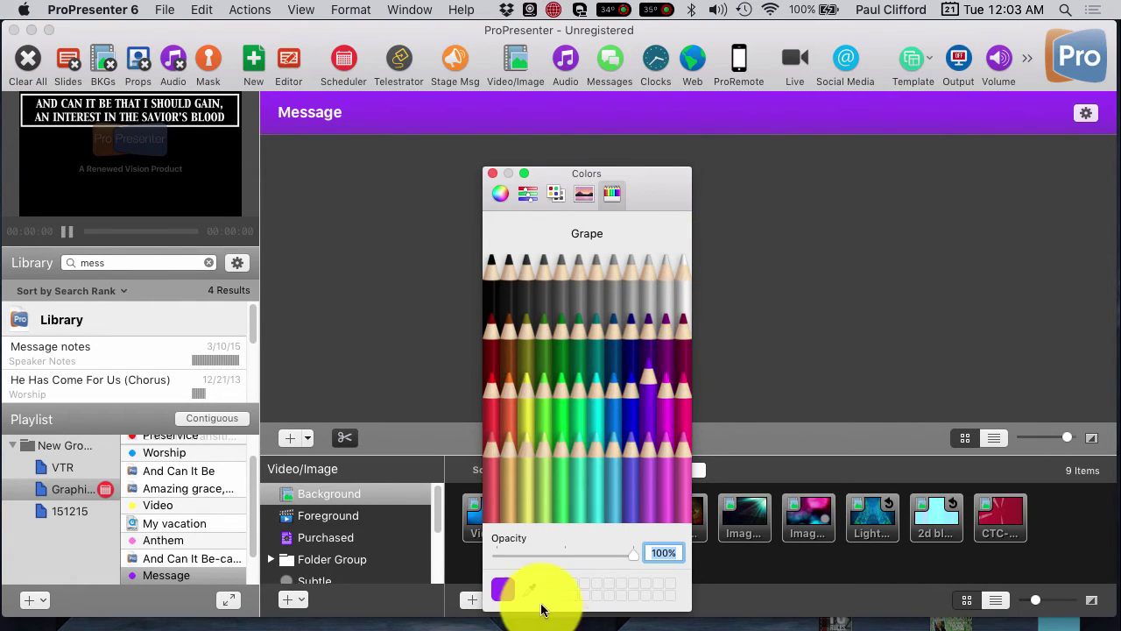
click(493, 174)
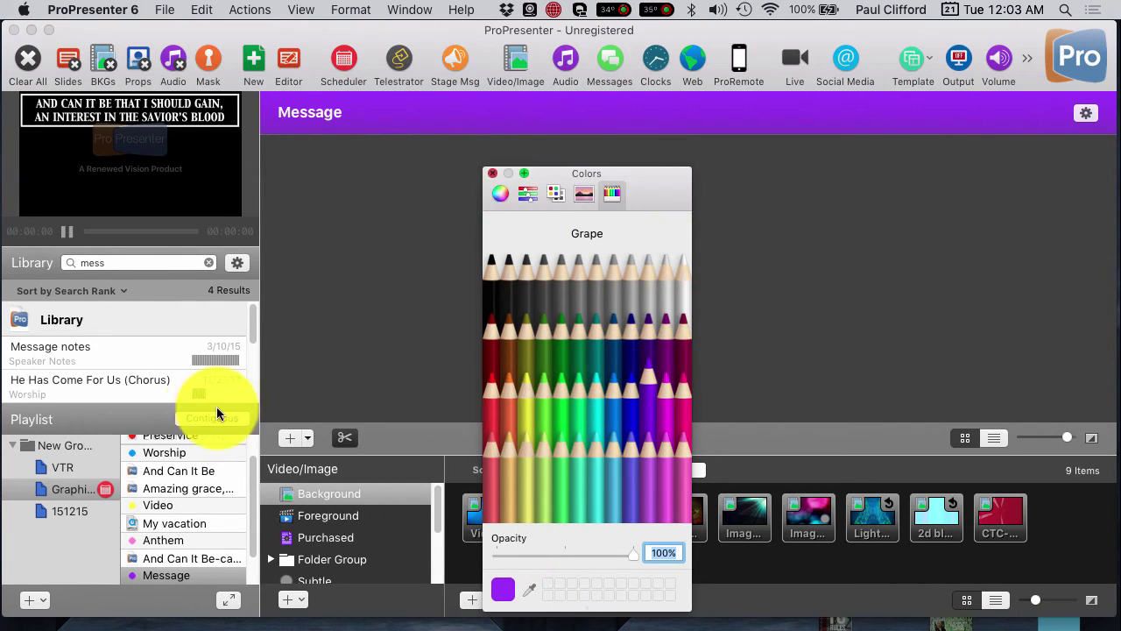
Step: View the Message notes slides and look through the playlist's color-coded headers
scroll(183, 512, down, 2)
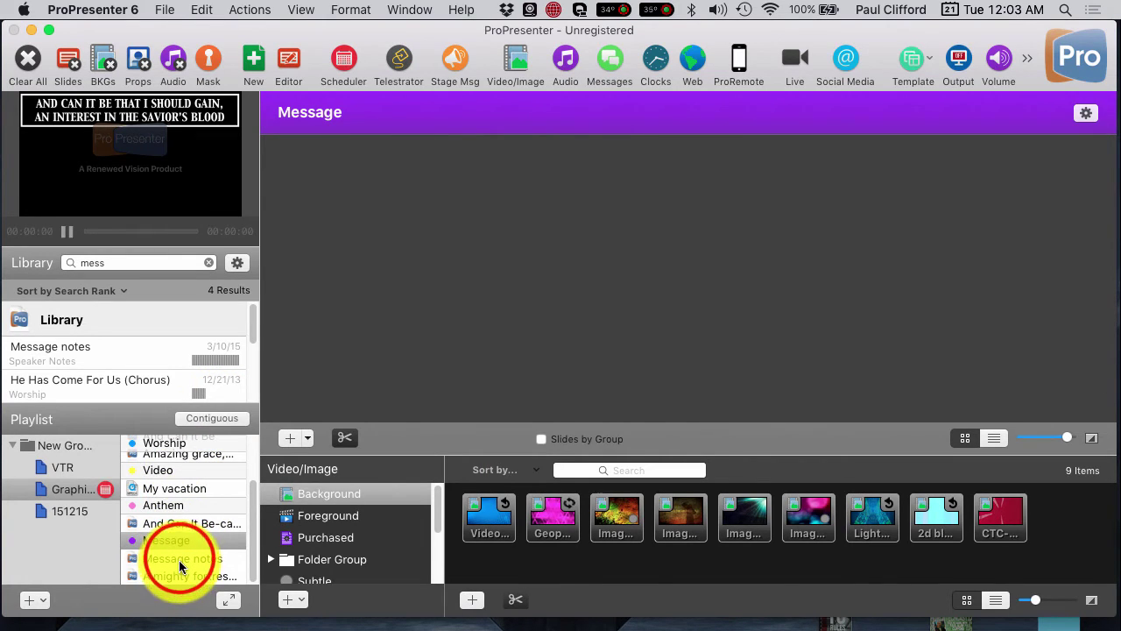
click(179, 559)
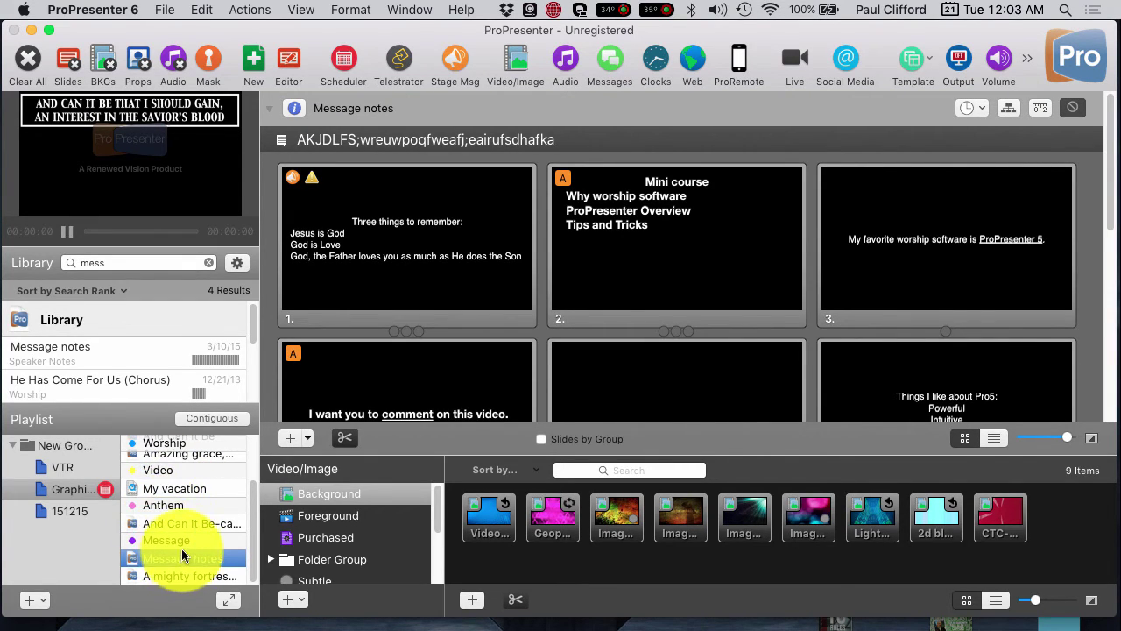
scroll(182, 548, up, 3)
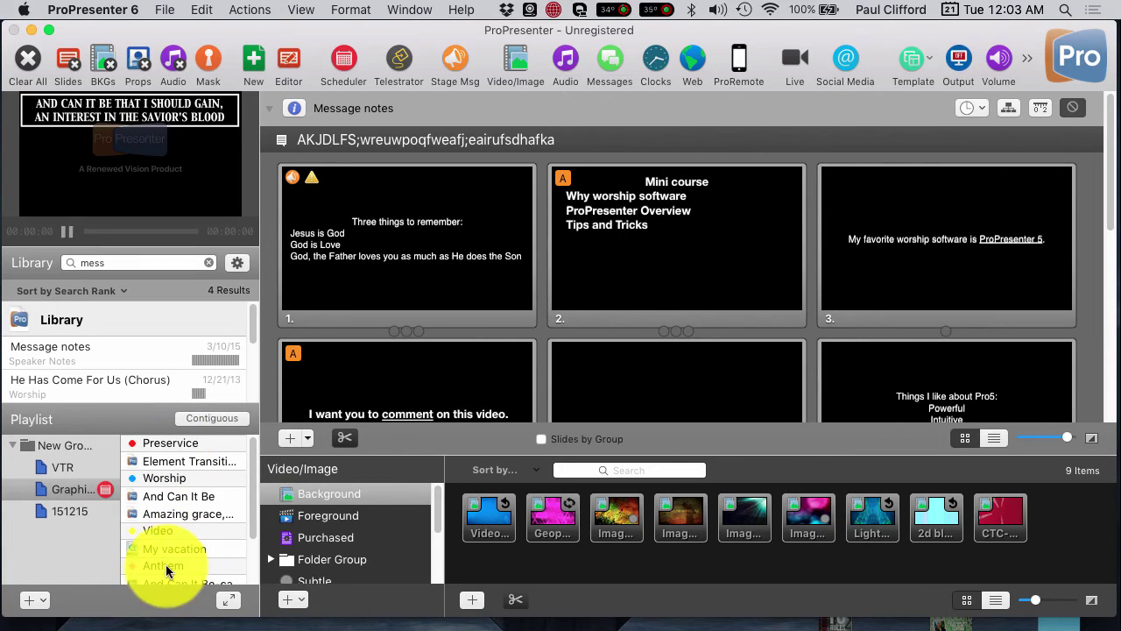
scroll(168, 547, down, 3)
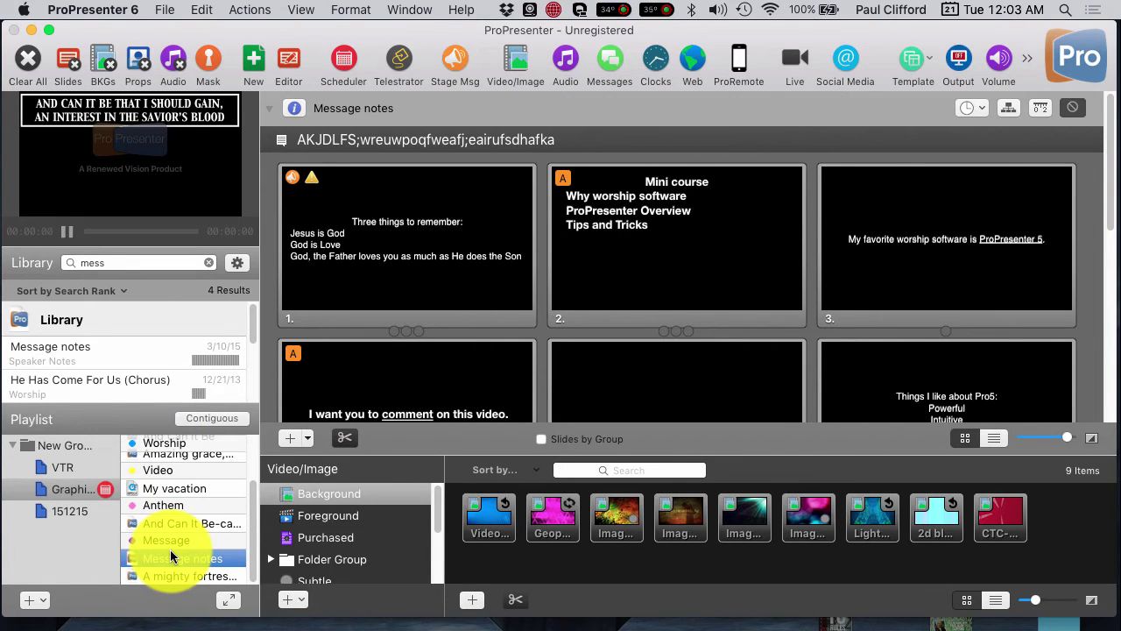
scroll(171, 562, up, 3)
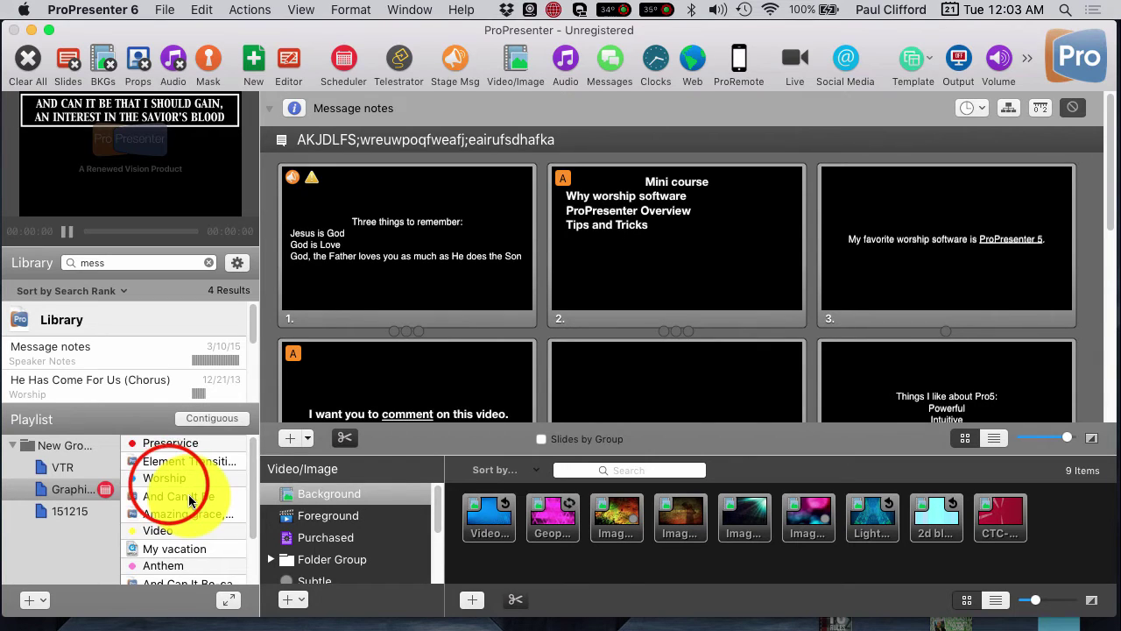
Step: Rename the Worship header as Package
click(171, 480)
click(170, 482)
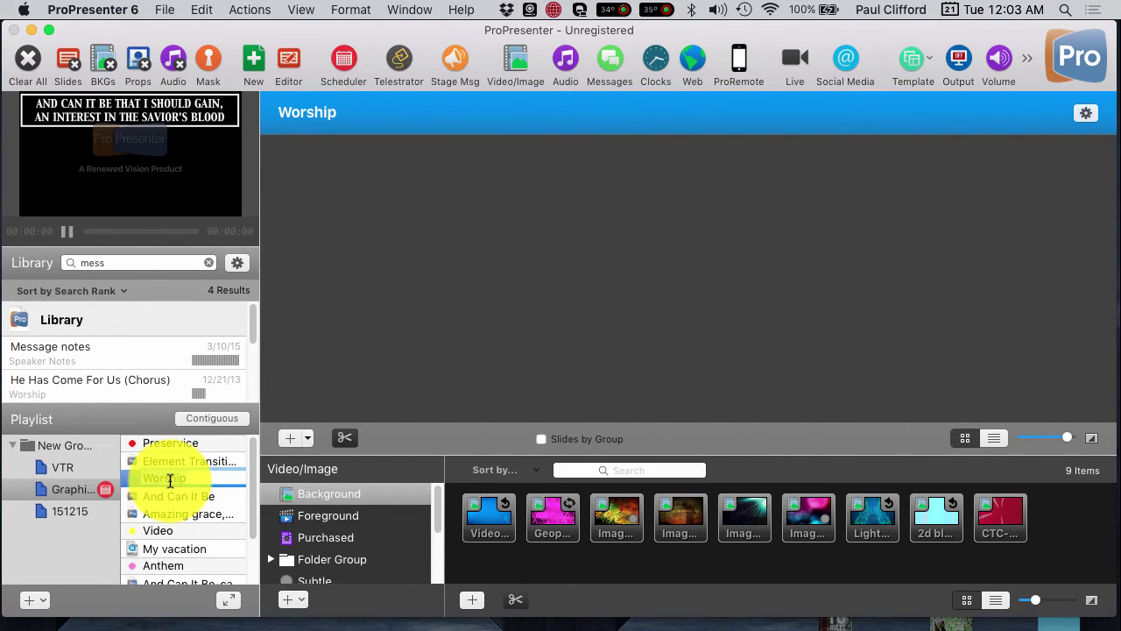
text(Package)
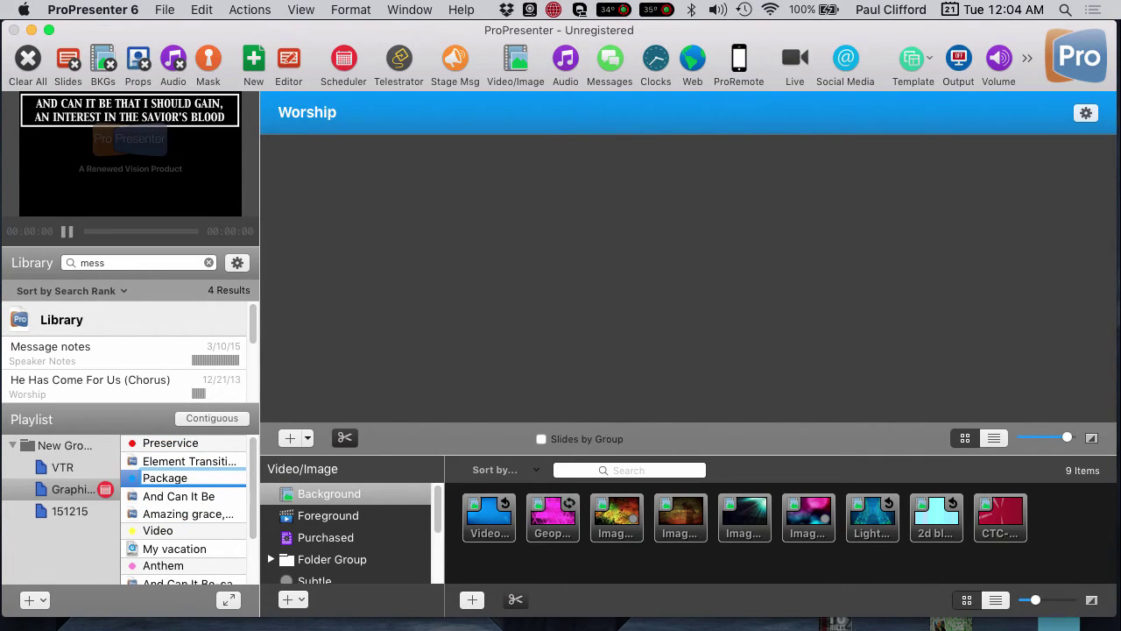
key(Return)
click(176, 486)
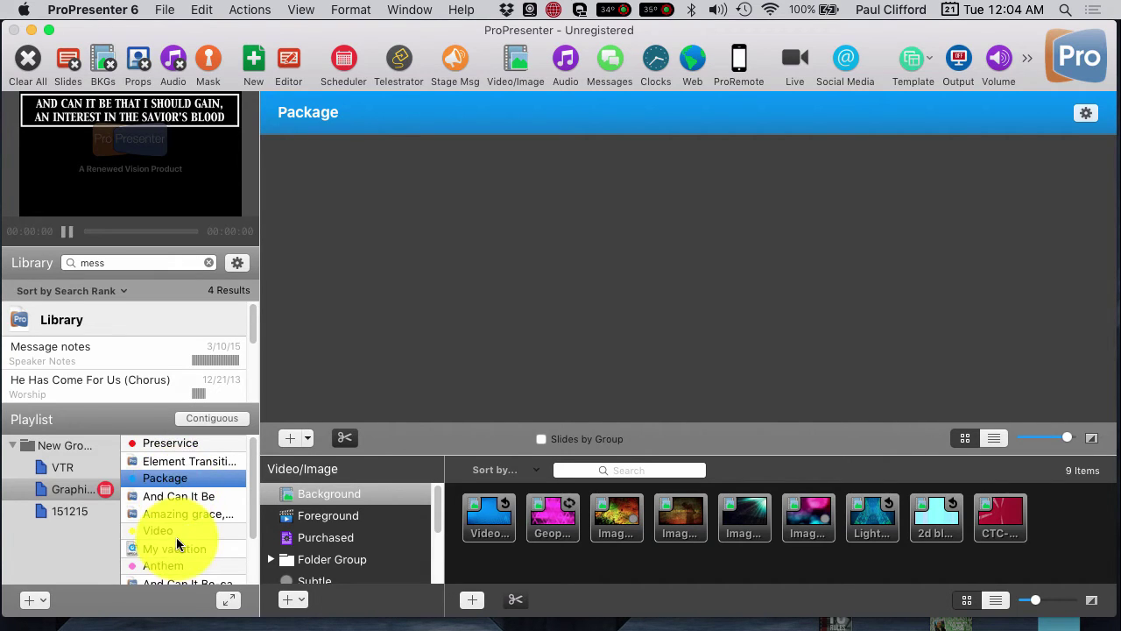
Step: Turn on the contiguous playlist view and look through the slides from the Preservice header to the Package header
scroll(176, 538, down, 3)
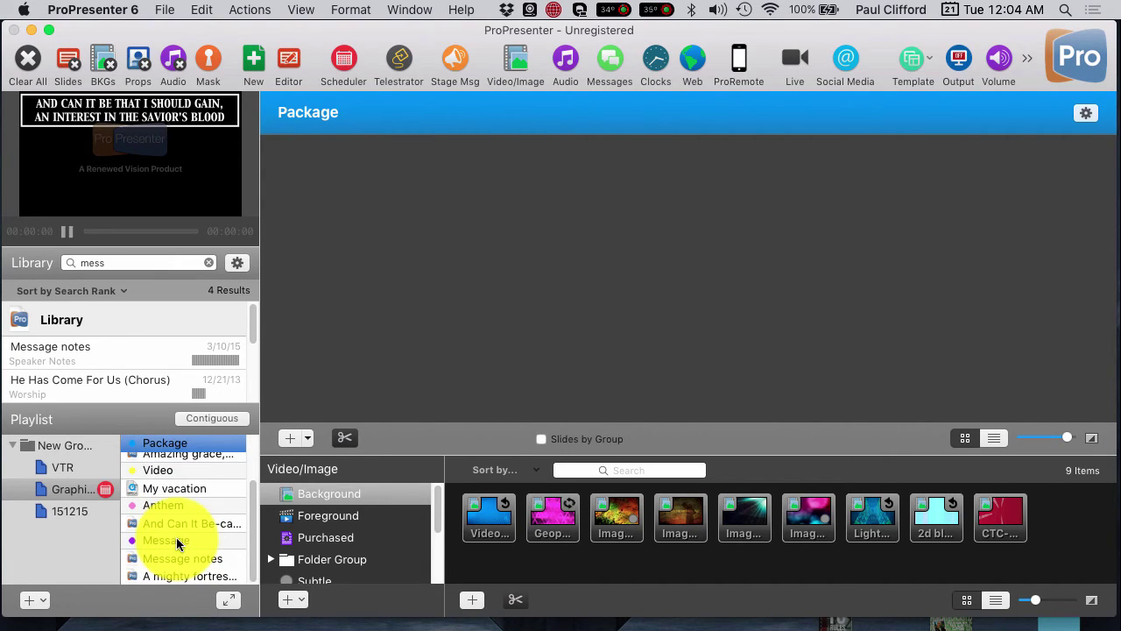
click(210, 418)
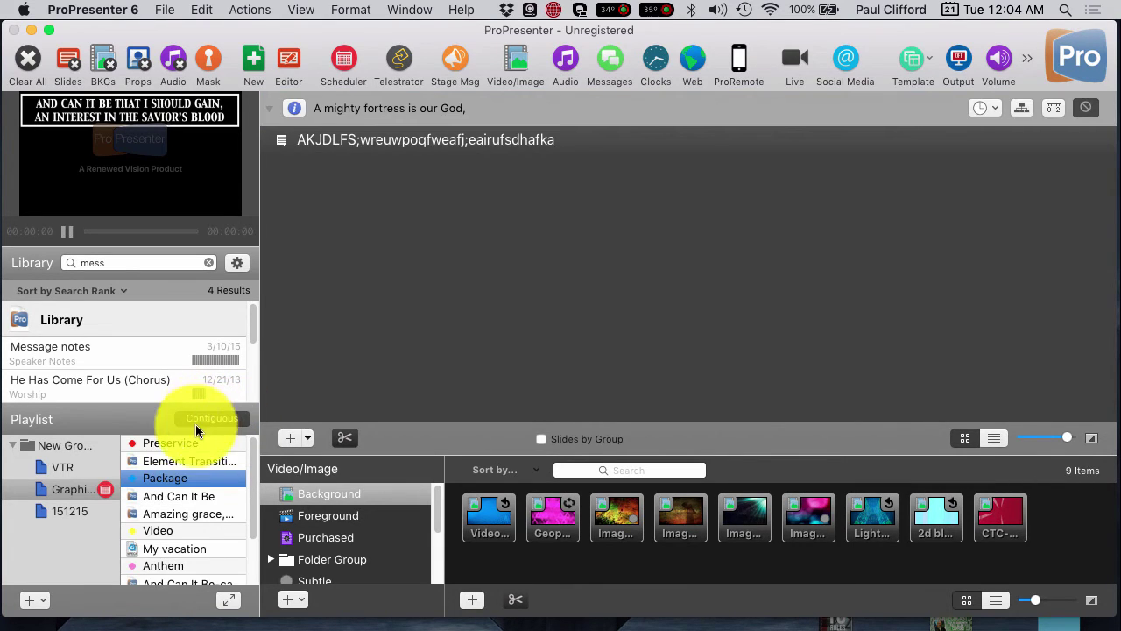
click(193, 442)
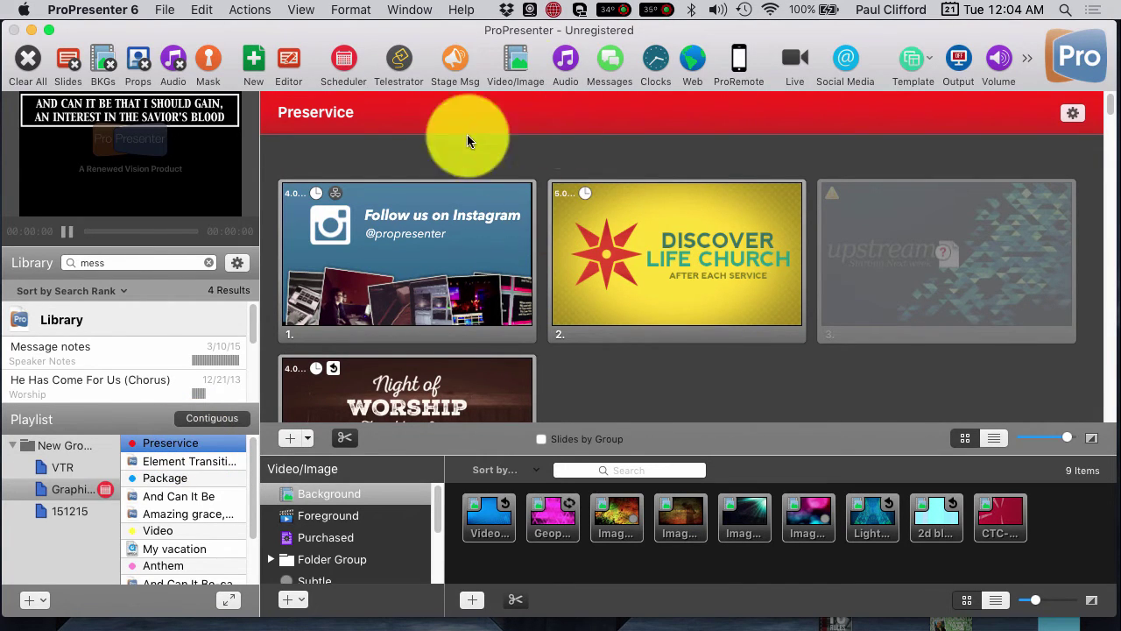
scroll(574, 405, down, 5)
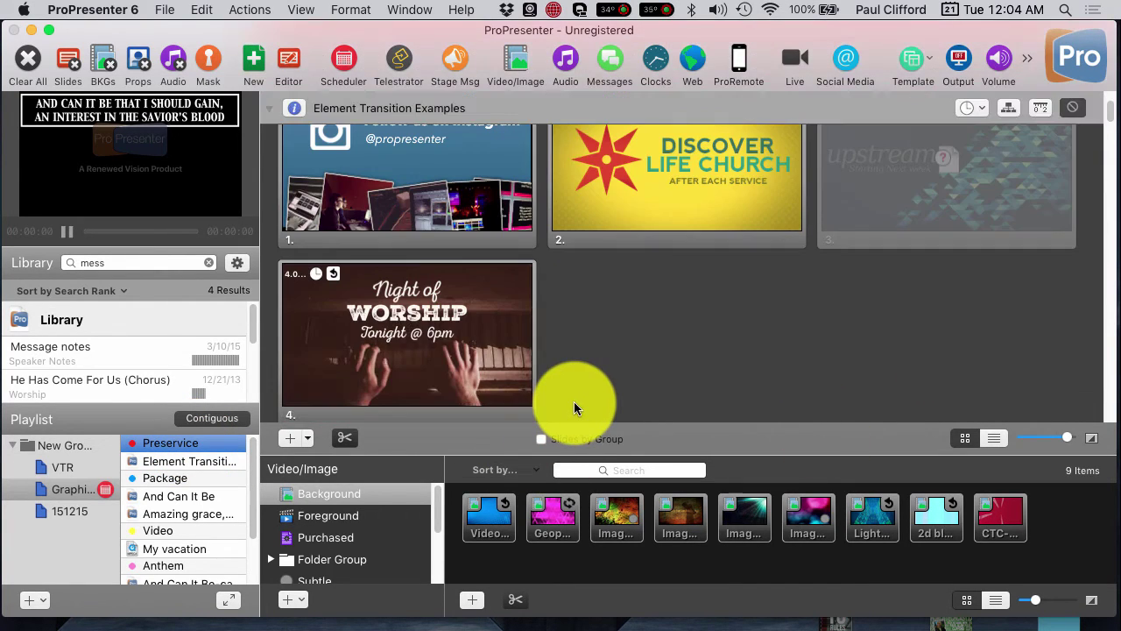
scroll(575, 407, down, 5)
scroll(574, 402, down, 3)
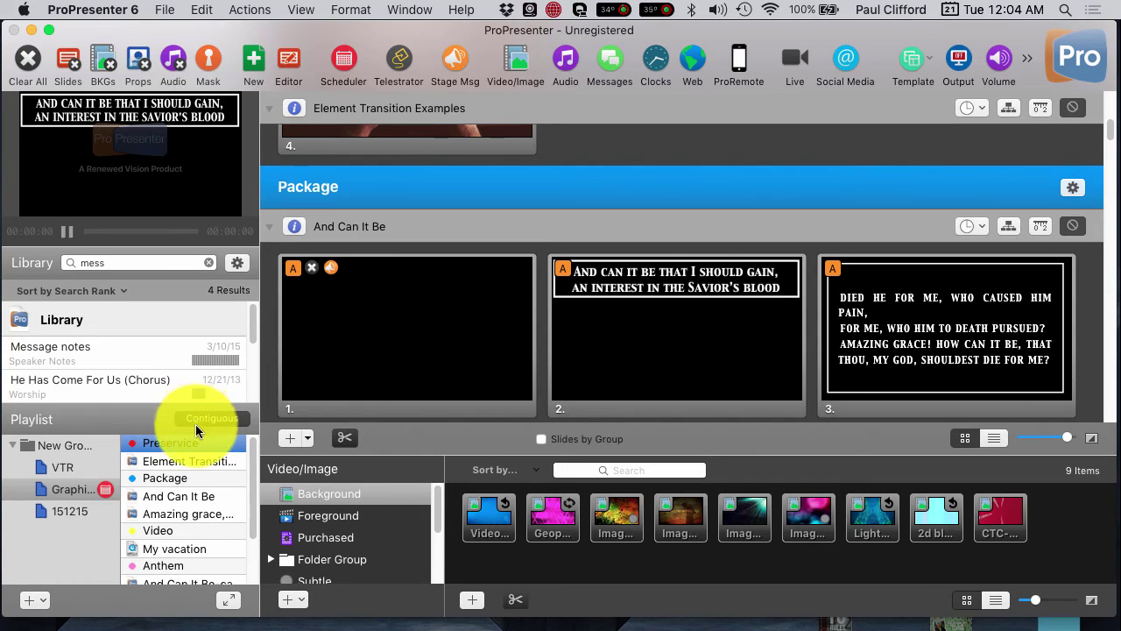
Step: Jump to the Package header's section and turn the contiguous playlist view off
drag(187, 454, 146, 499)
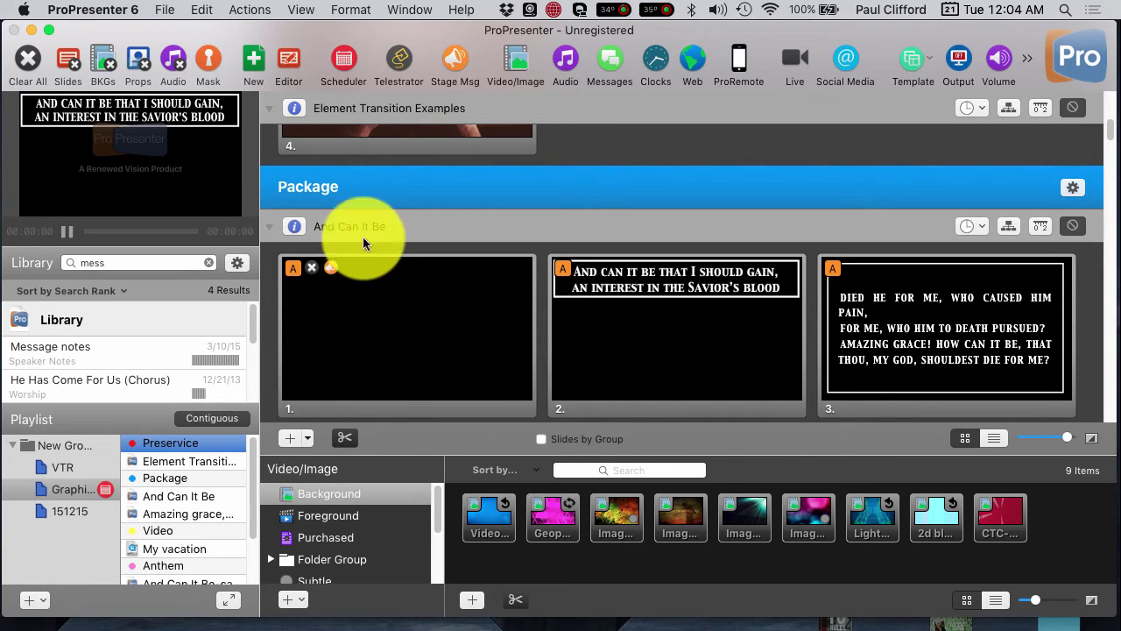
click(172, 477)
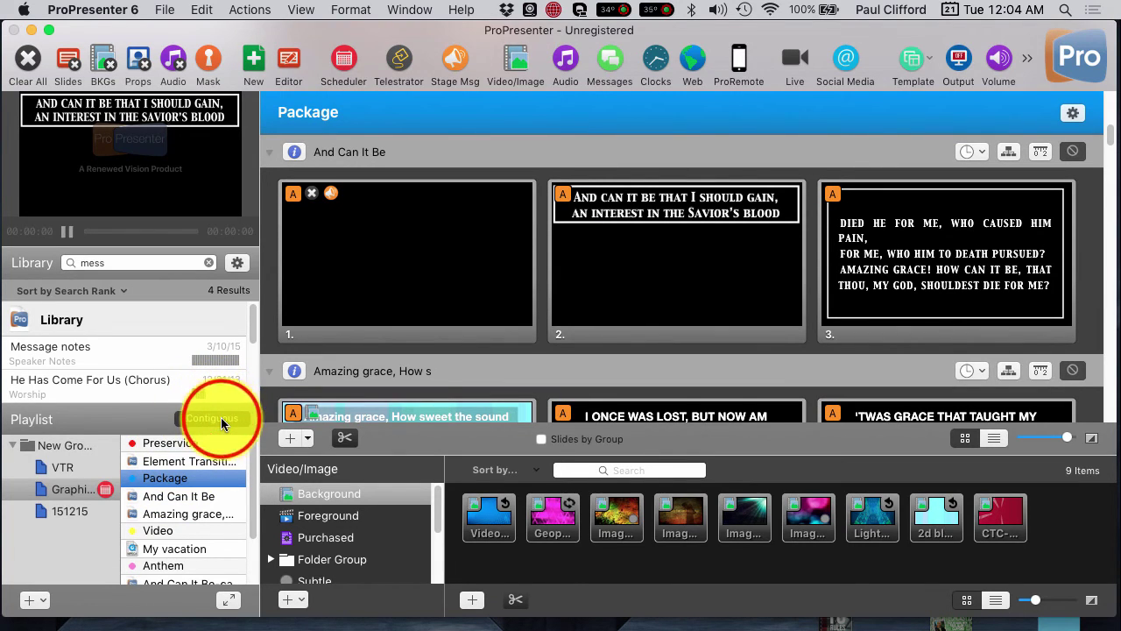
click(221, 417)
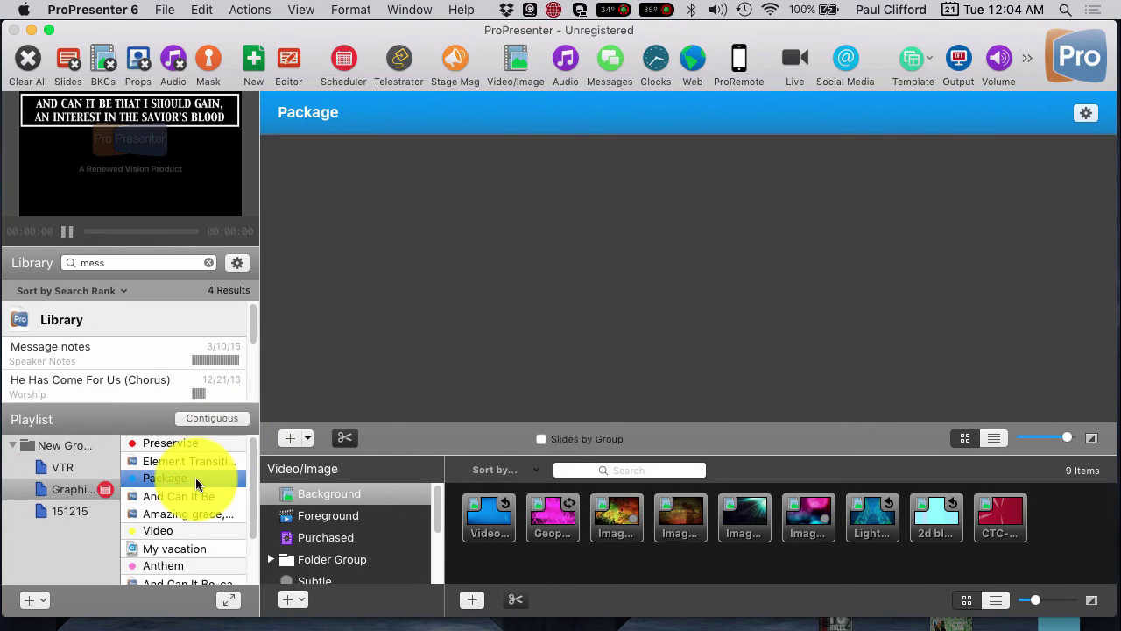
Step: Open the Amazing grace item and send slide 4 and then slide 5 to the output
click(195, 517)
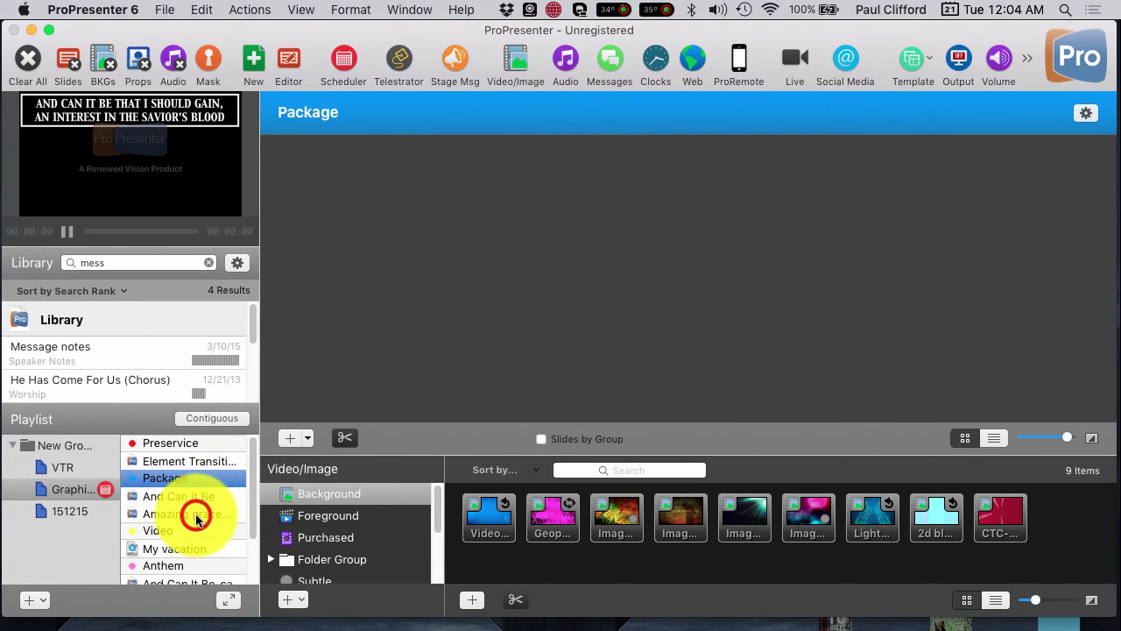
scroll(621, 232, down, 2)
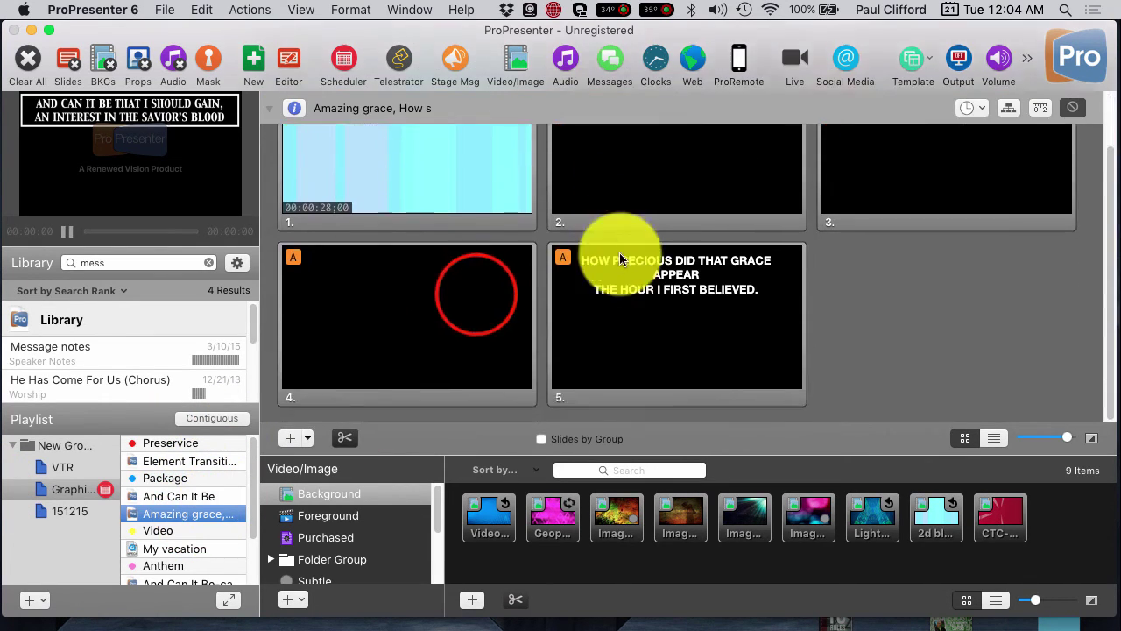
click(475, 298)
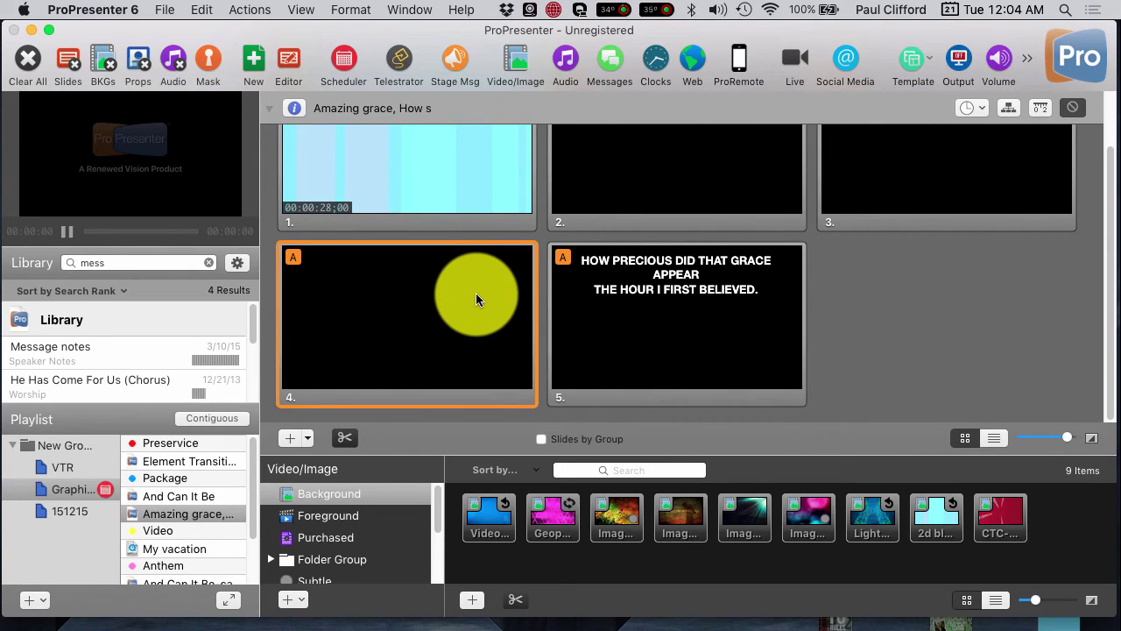
key(Right)
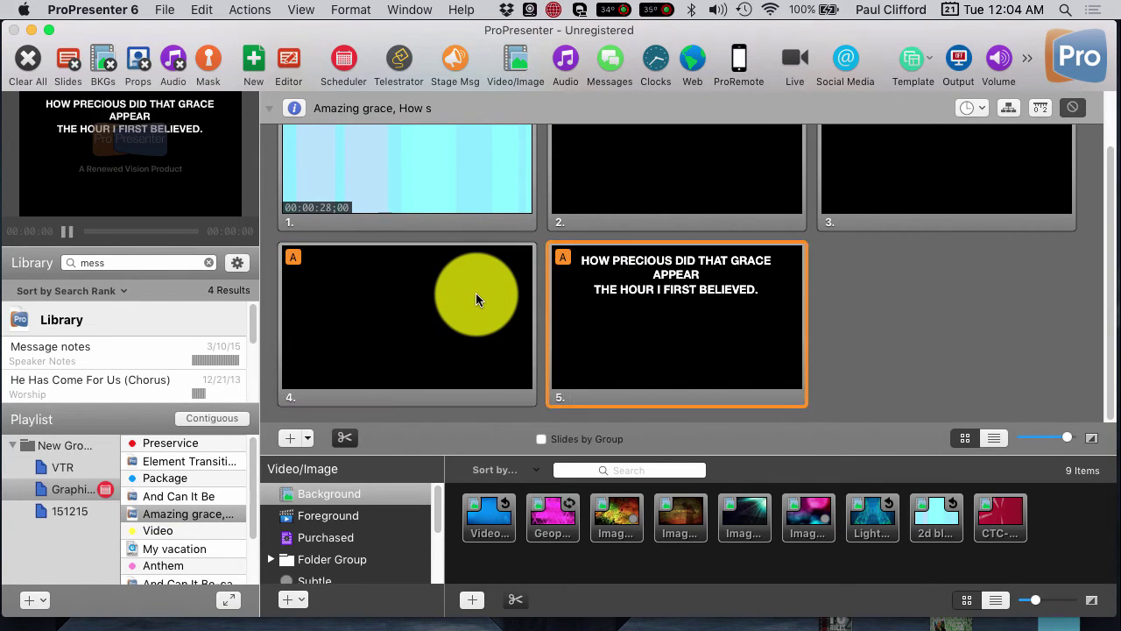
Step: Move past the Video header to the My vacation item, start playing its video and pause it
key(Down)
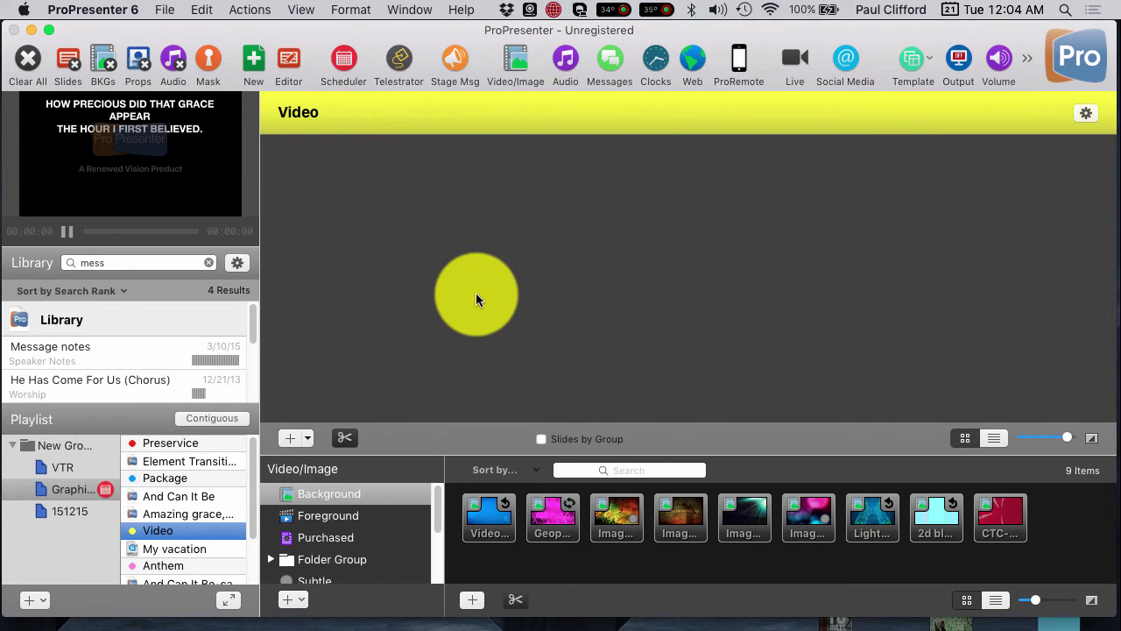
key(Down)
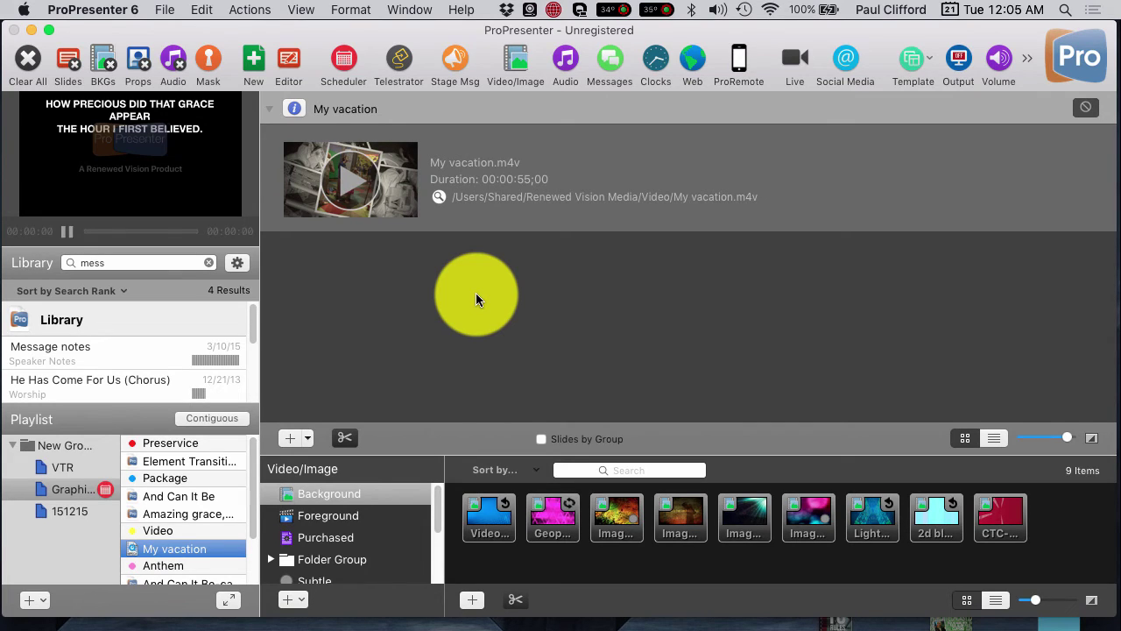
key(space)
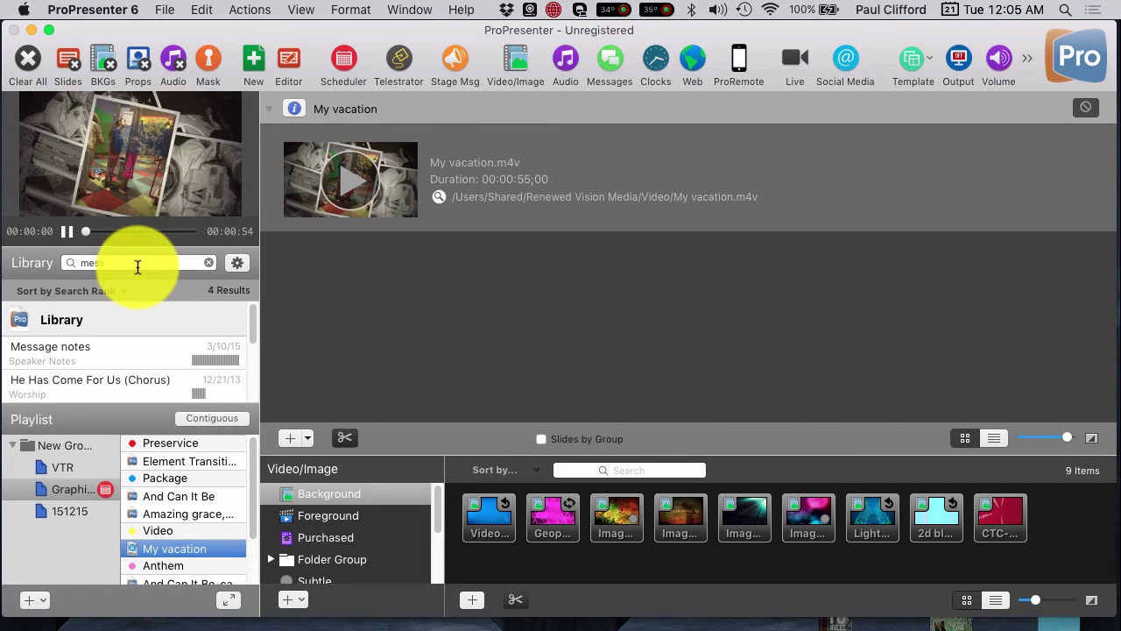
click(67, 231)
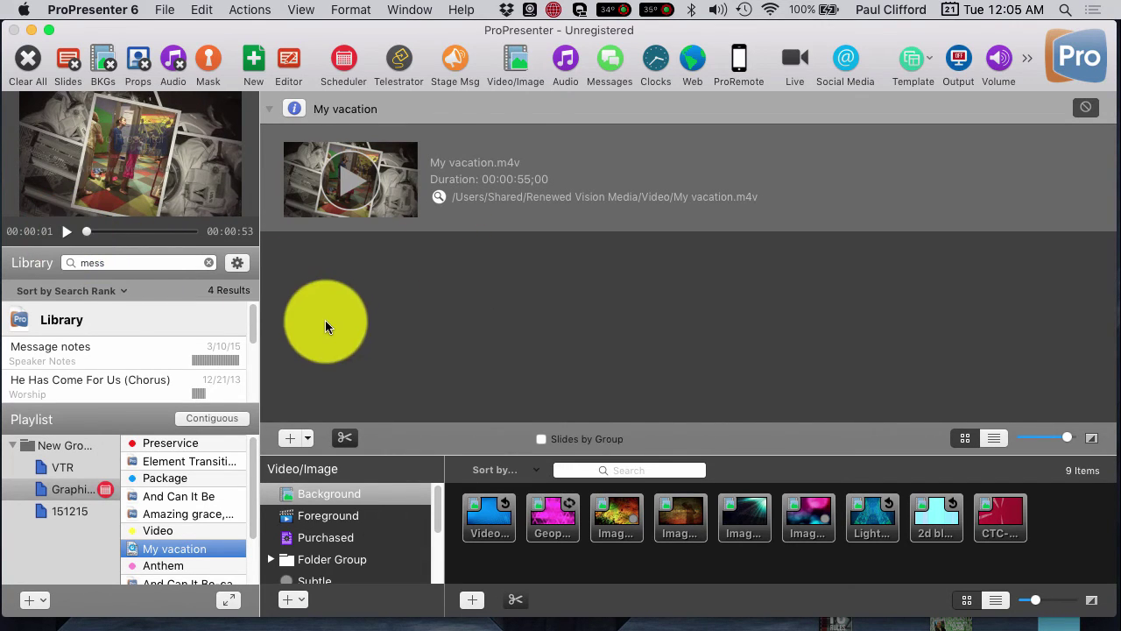
Step: Turn the contiguous playlist view back on and jump to the Amazing grace item
scroll(163, 533, down, 3)
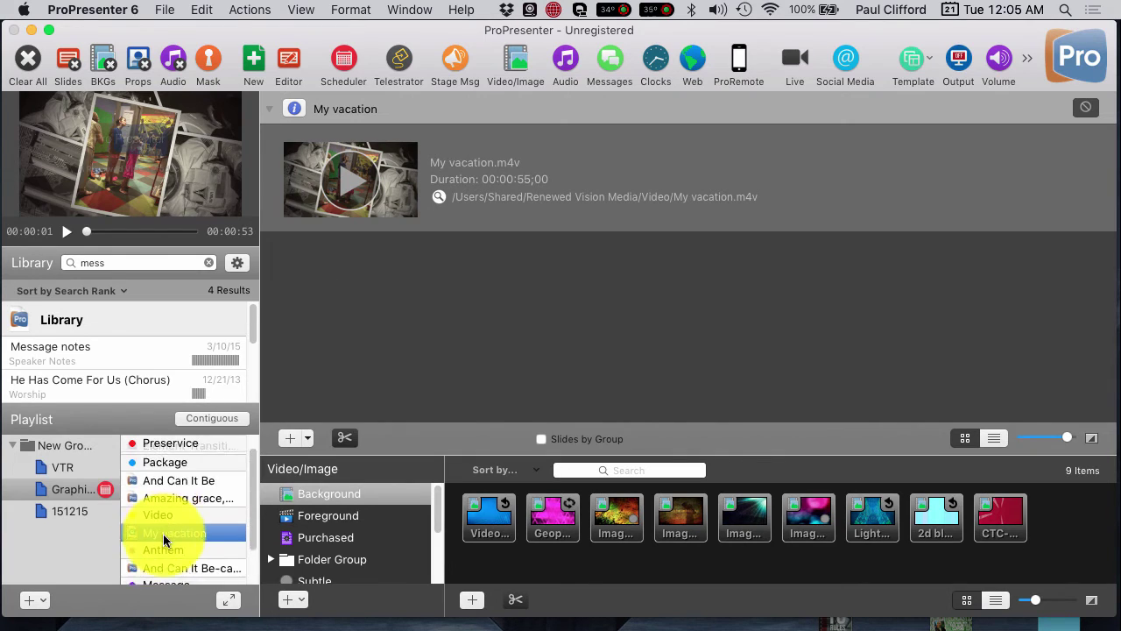
click(212, 418)
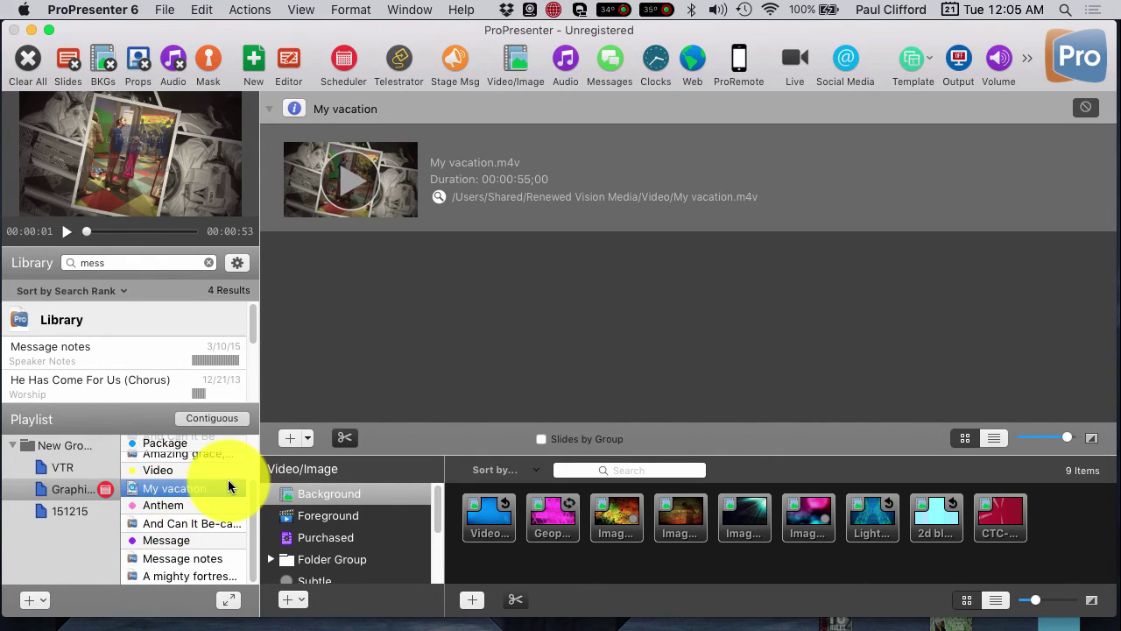
click(183, 513)
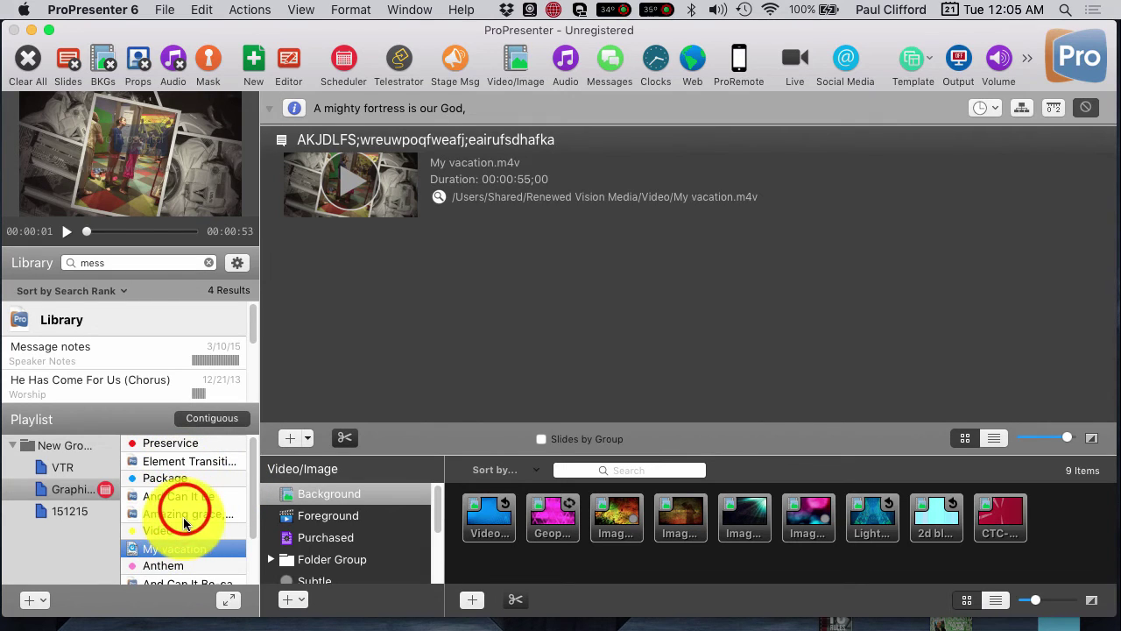
click(186, 510)
drag(186, 515, 187, 514)
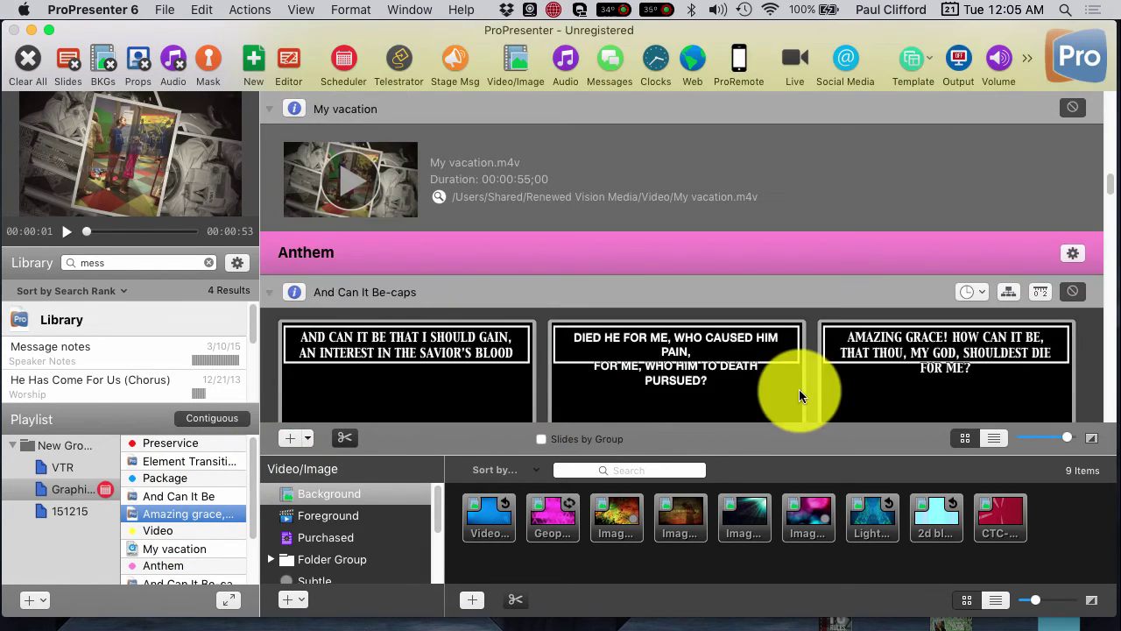
Step: Send slide 4 and then slide 5 of Amazing grace to the output
click(662, 342)
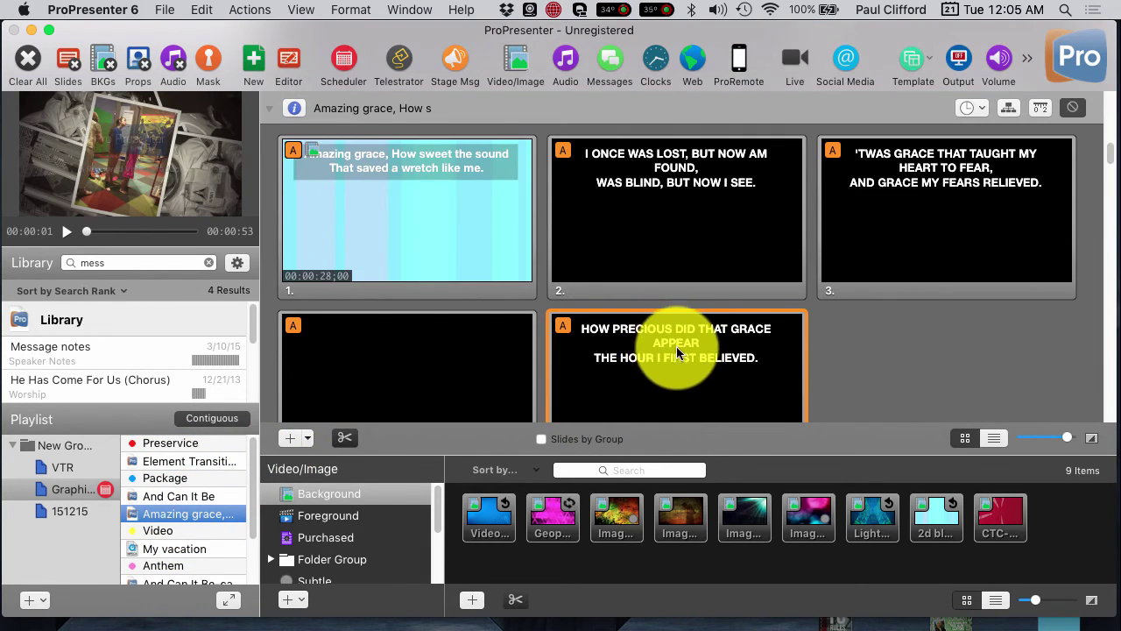
click(430, 356)
click(609, 363)
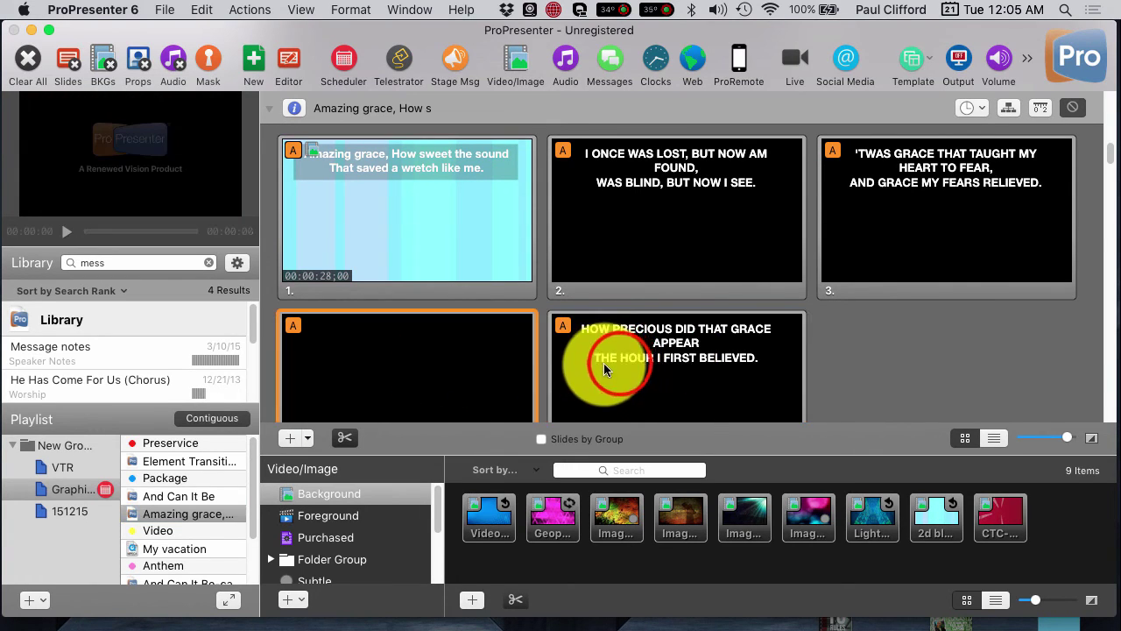
Step: Advance from the last Amazing grace slide past the Video header to My vacation, then play and pause its video
key(Right)
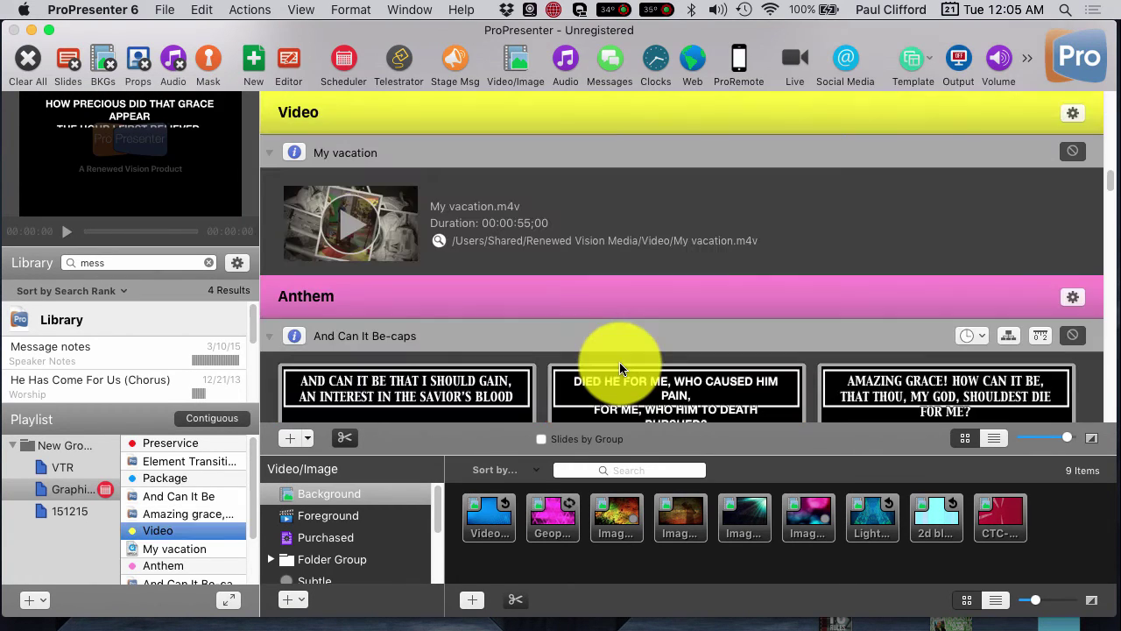
key(Down)
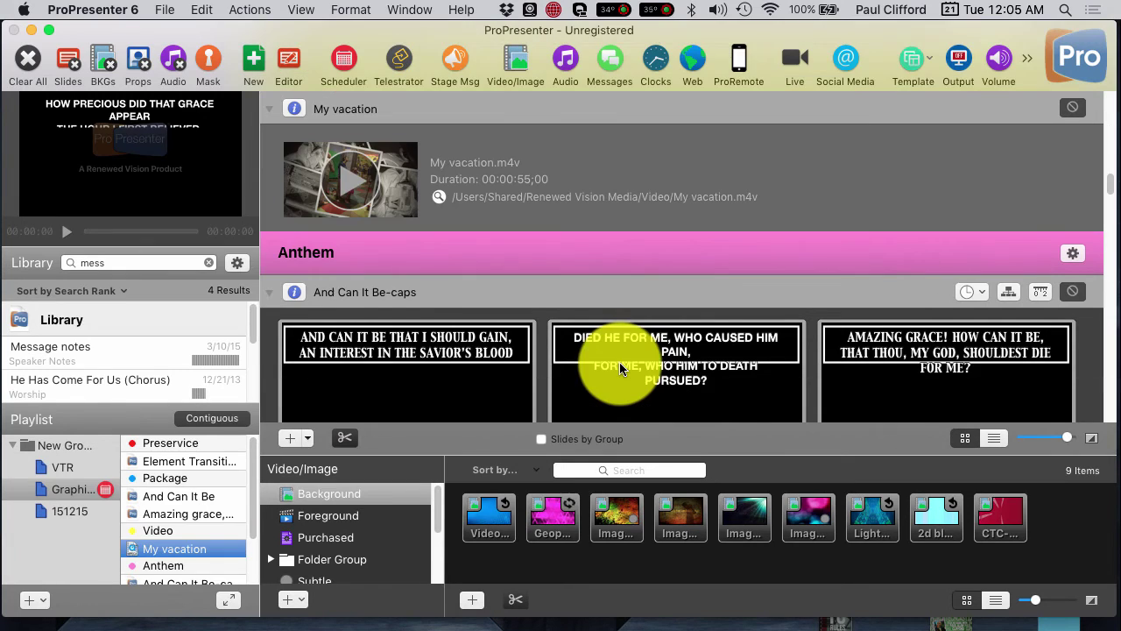
key(space)
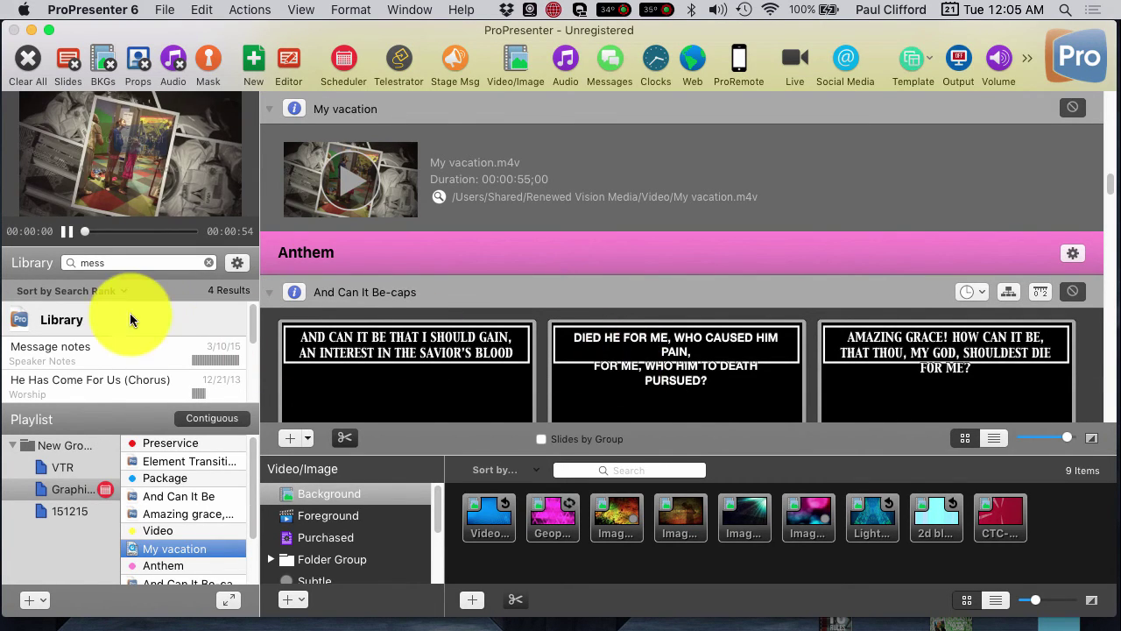
click(64, 232)
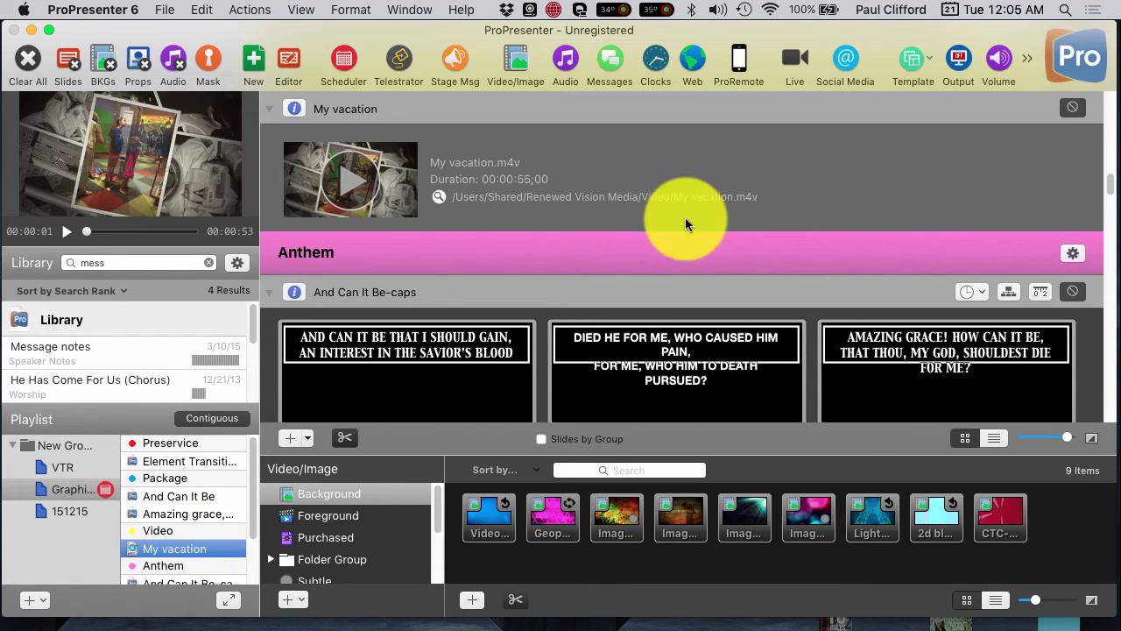
Step: Make the application window slightly taller by extending its lower edge
click(585, 266)
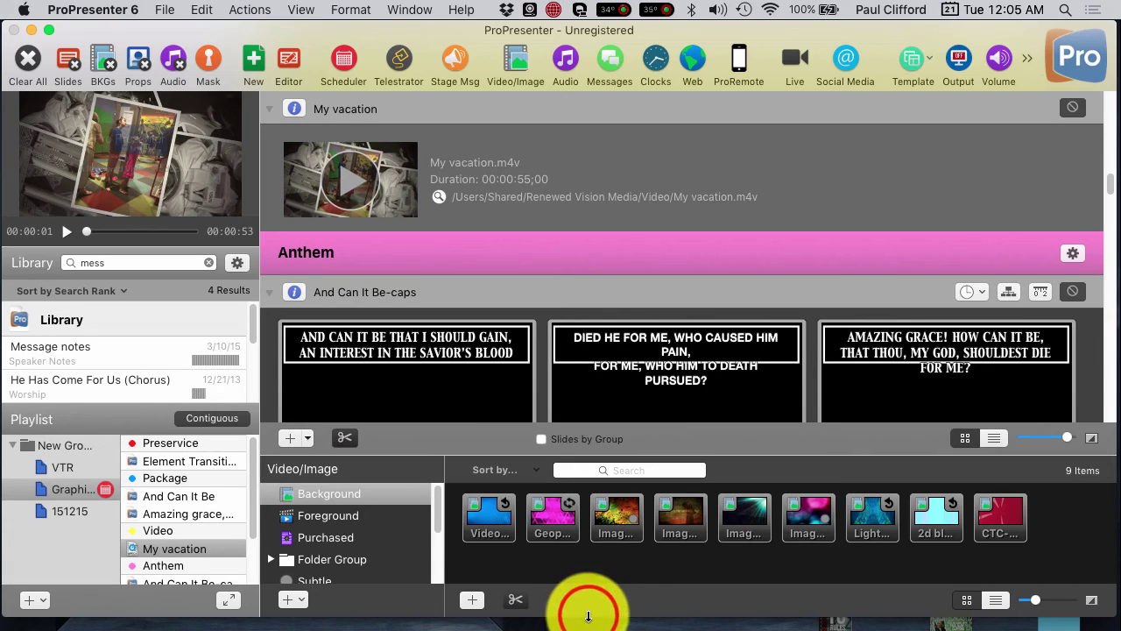
drag(587, 619, 592, 624)
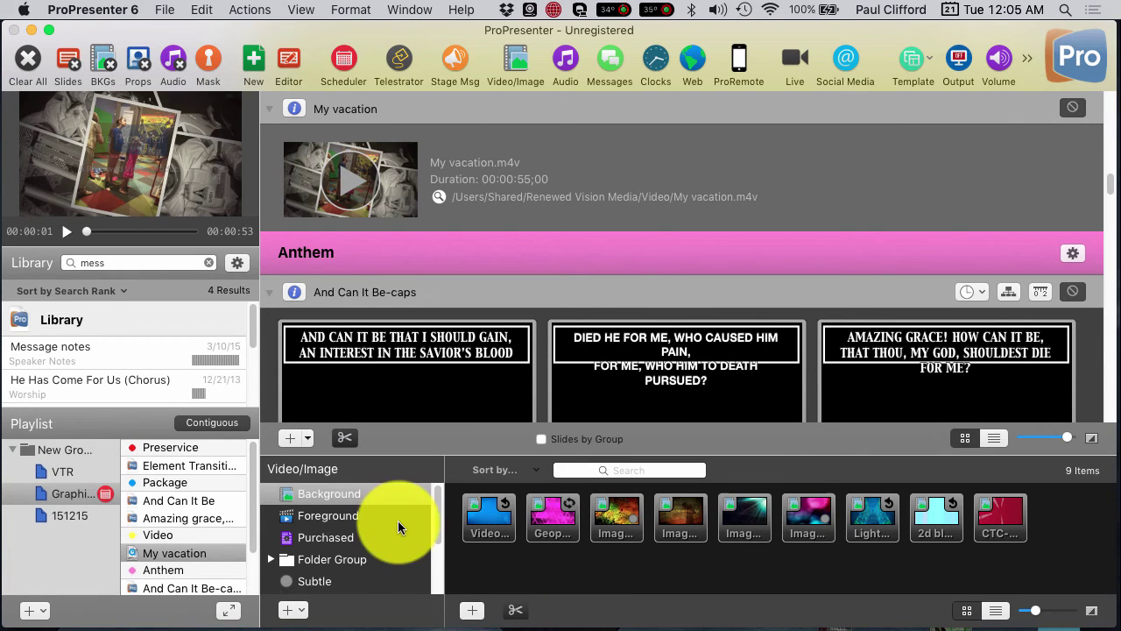